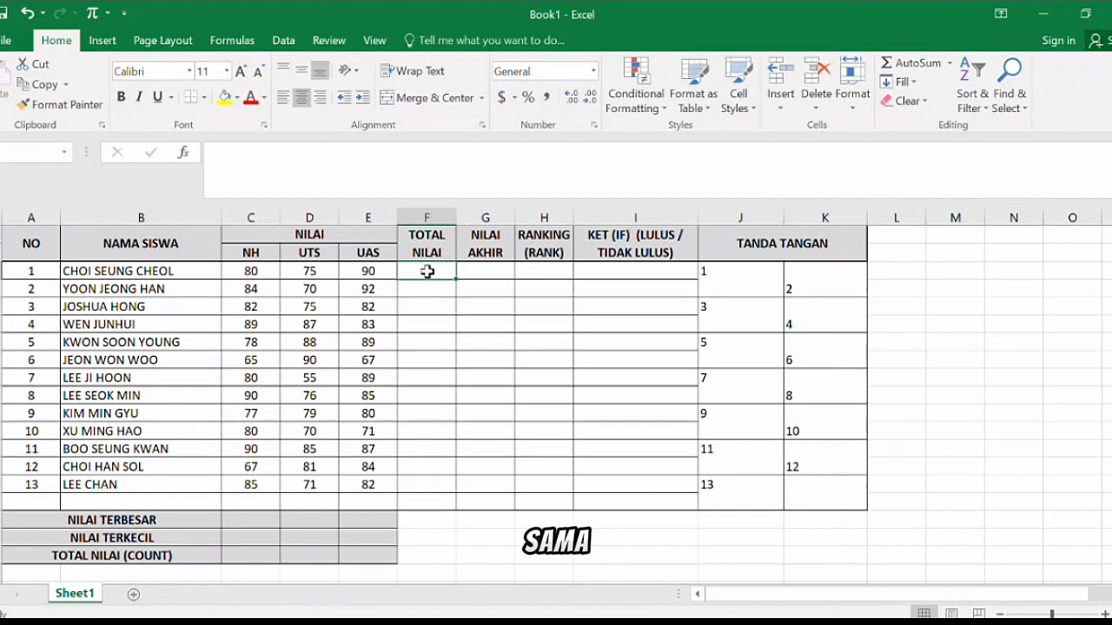
Total the first student's NH, UTS and UAS scores in F5 with =SUM(C5:E5) and fill the formula down to F17
text(=)
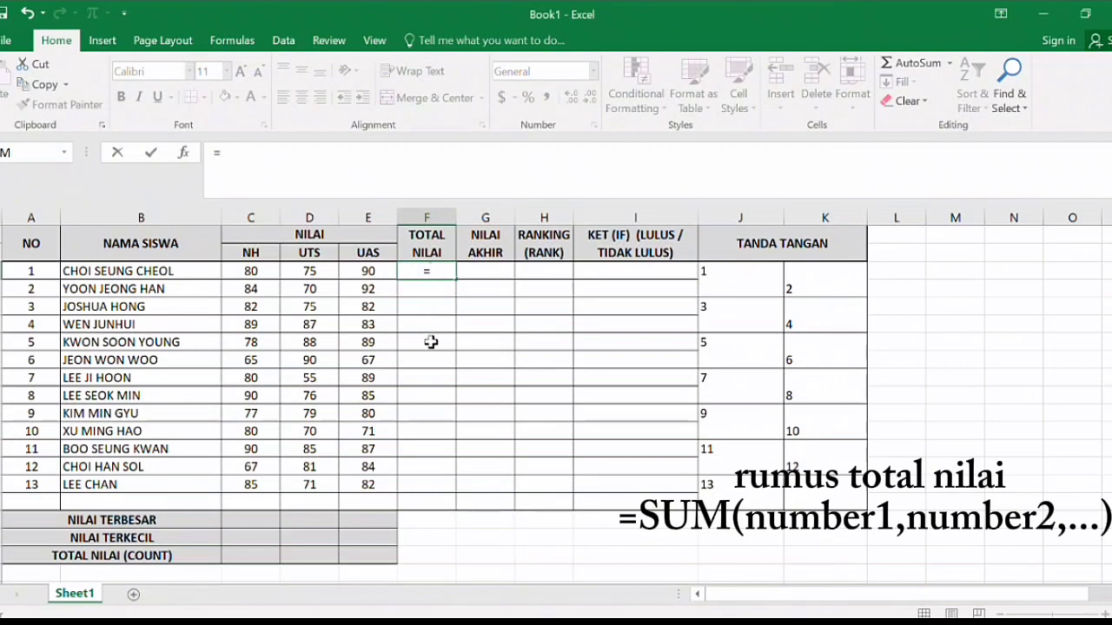
text(SU)
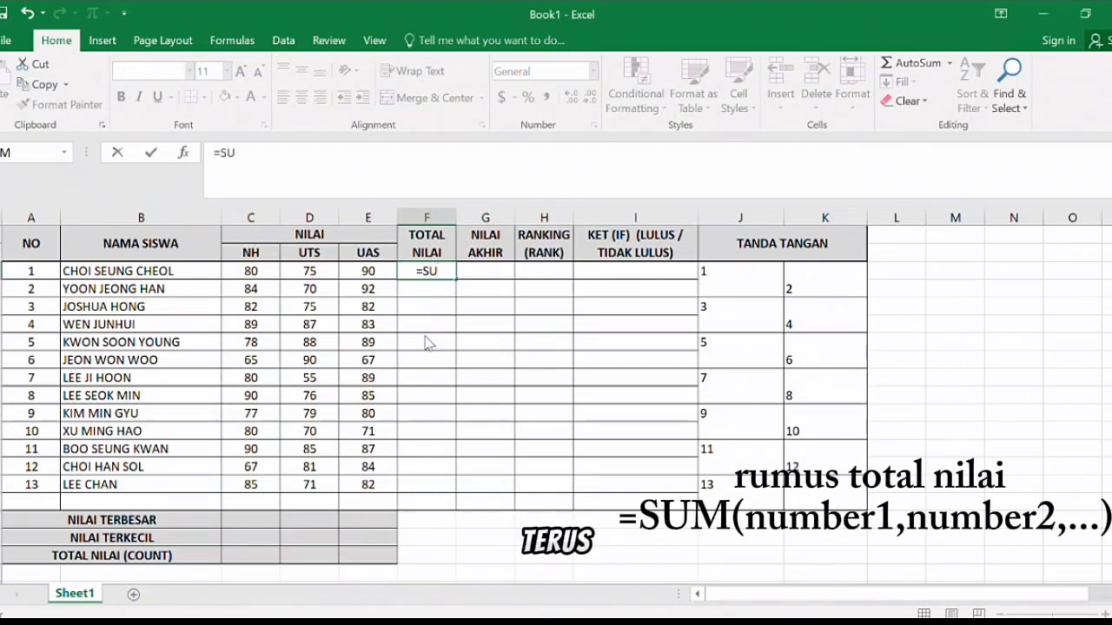
text(M()
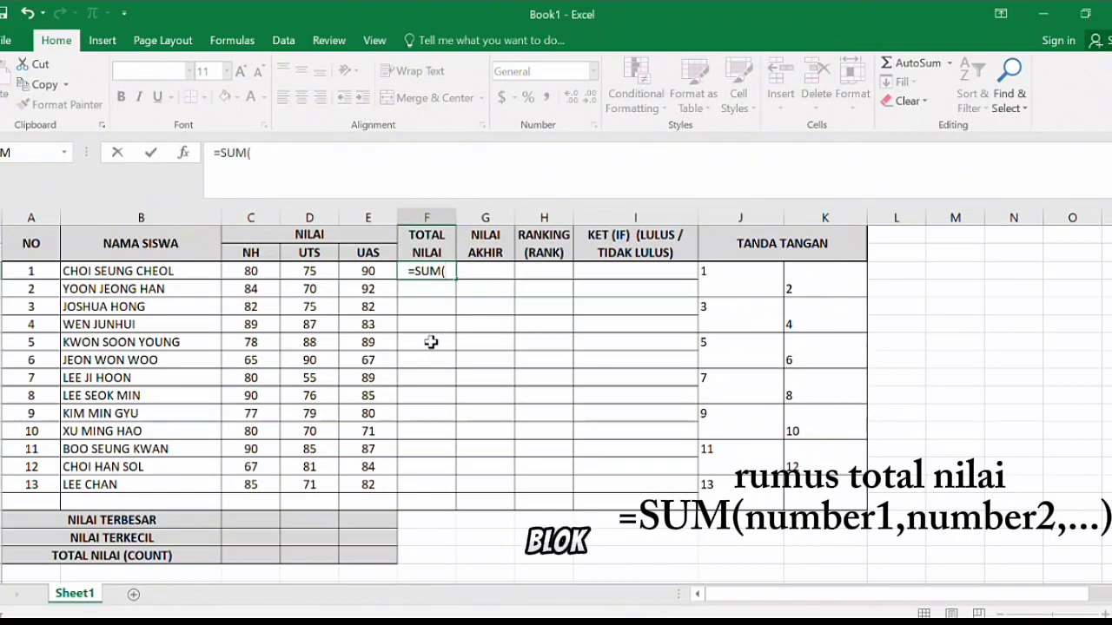
drag(250, 271, 345, 273)
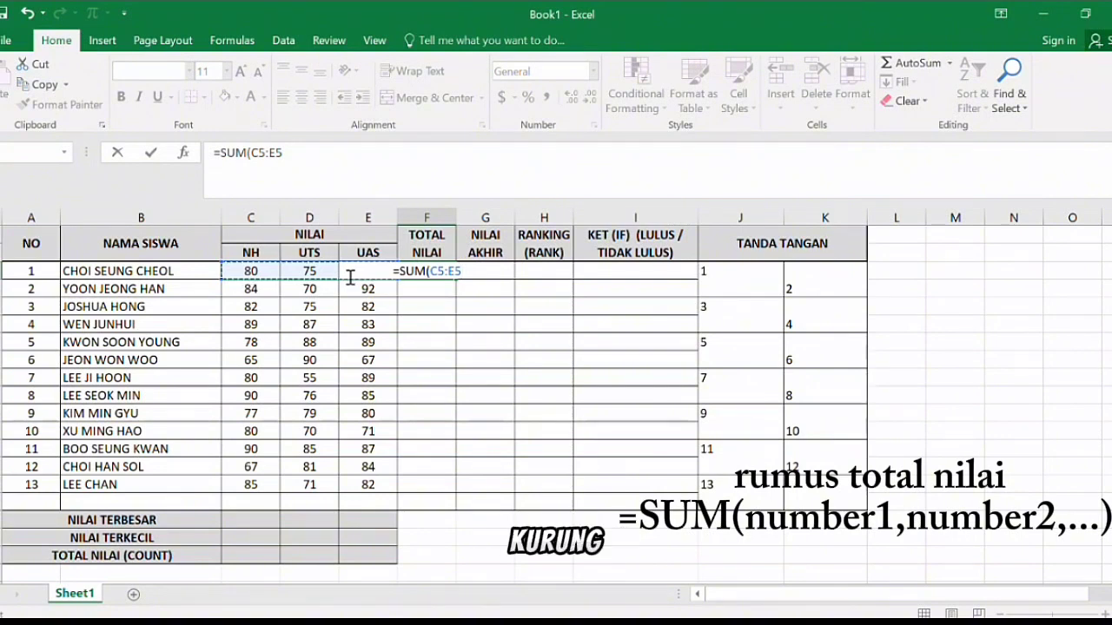
text())
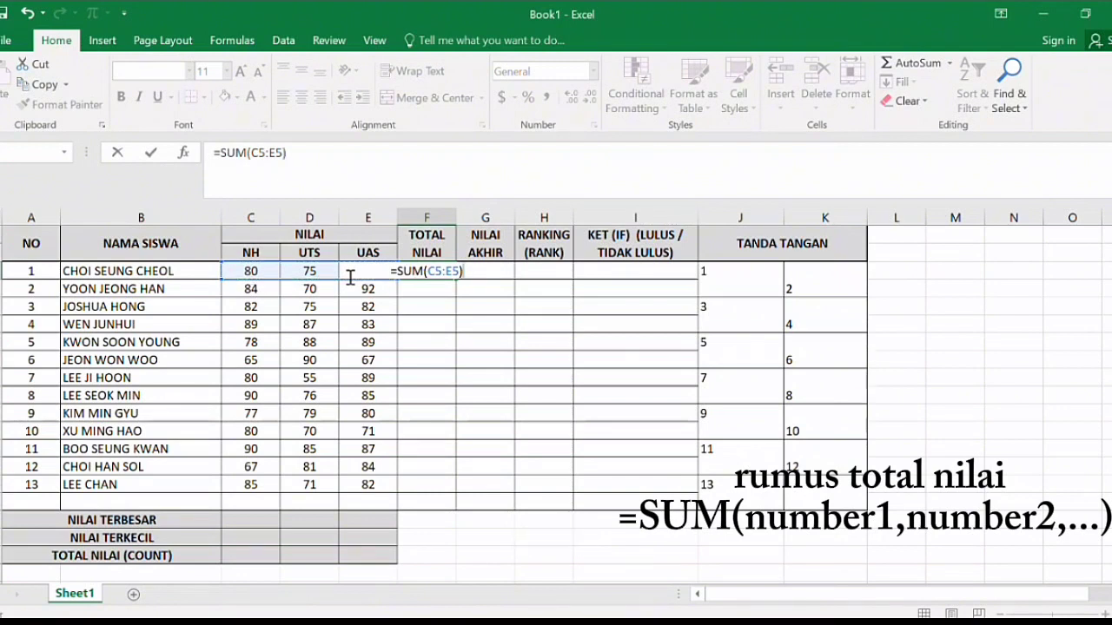
key(Return)
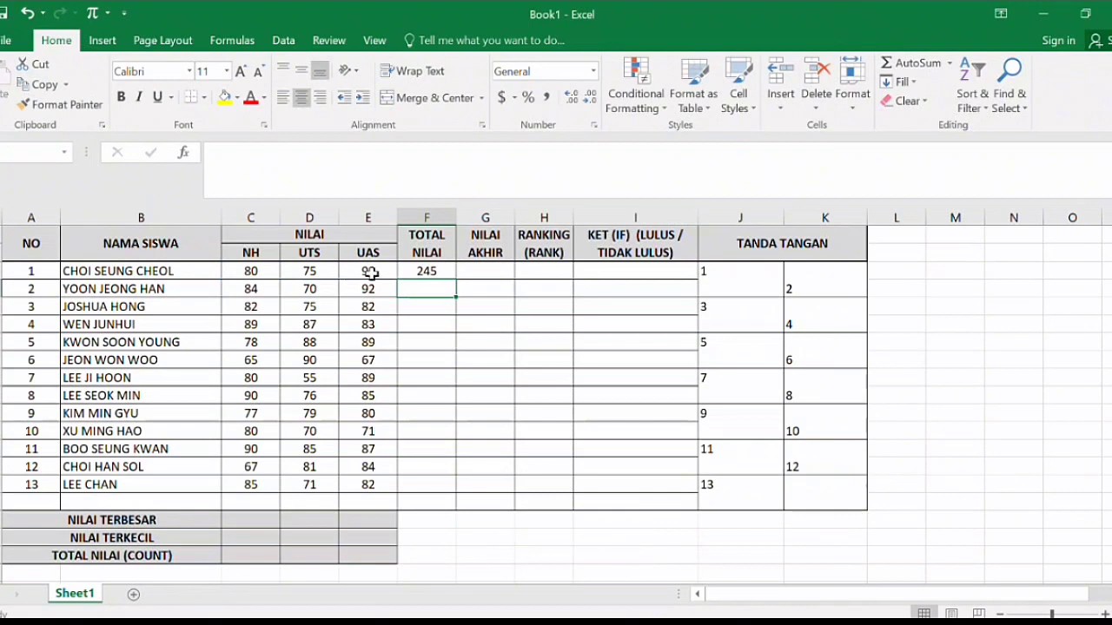
click(421, 271)
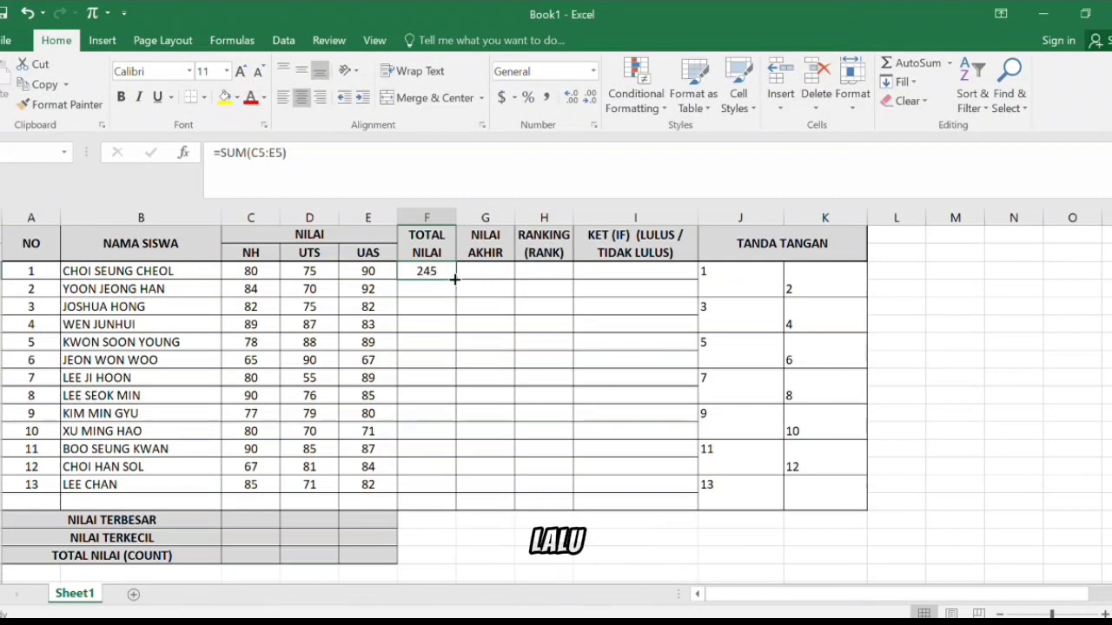
drag(457, 287, 445, 488)
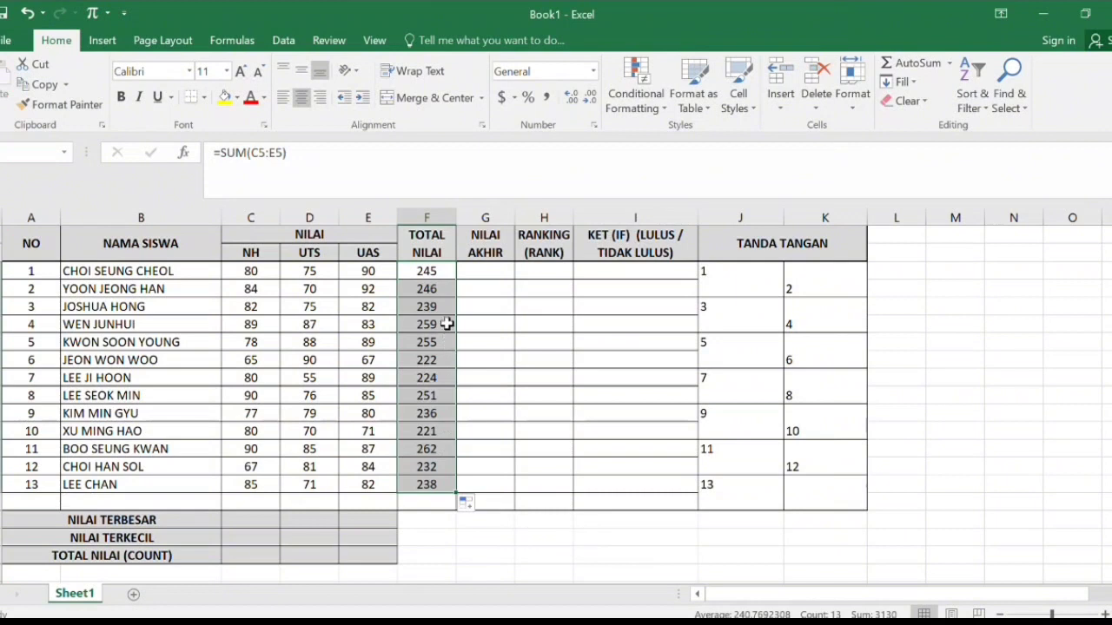
Calculate the first student's NILAI AKHIR in G5 with =AVERAGE(C5:E5) and fill the formula down to G17
click(492, 275)
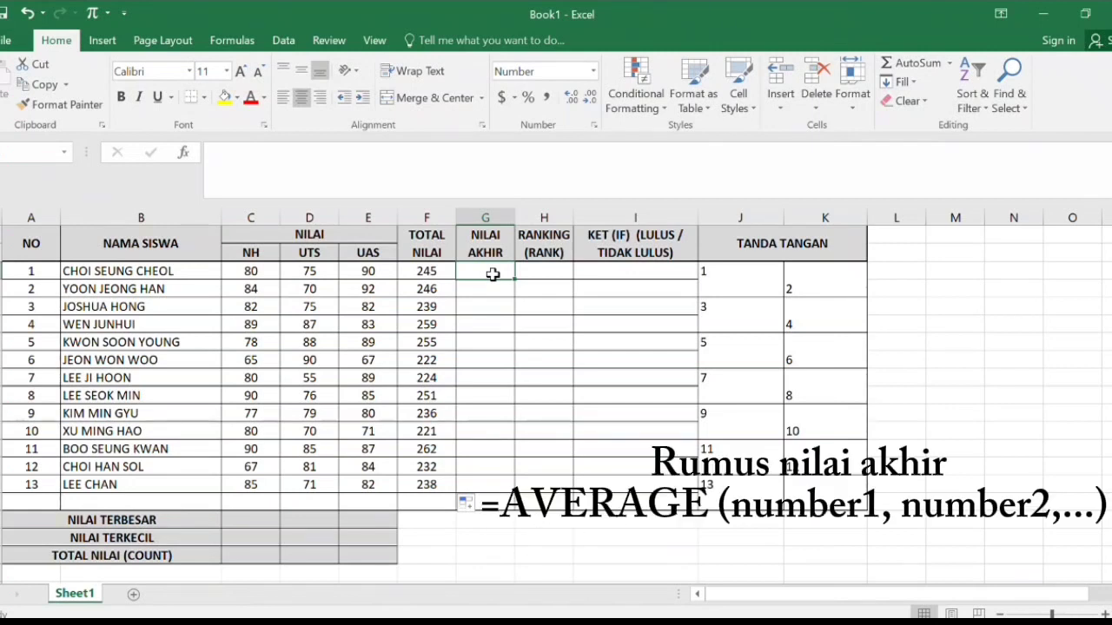
text(=)
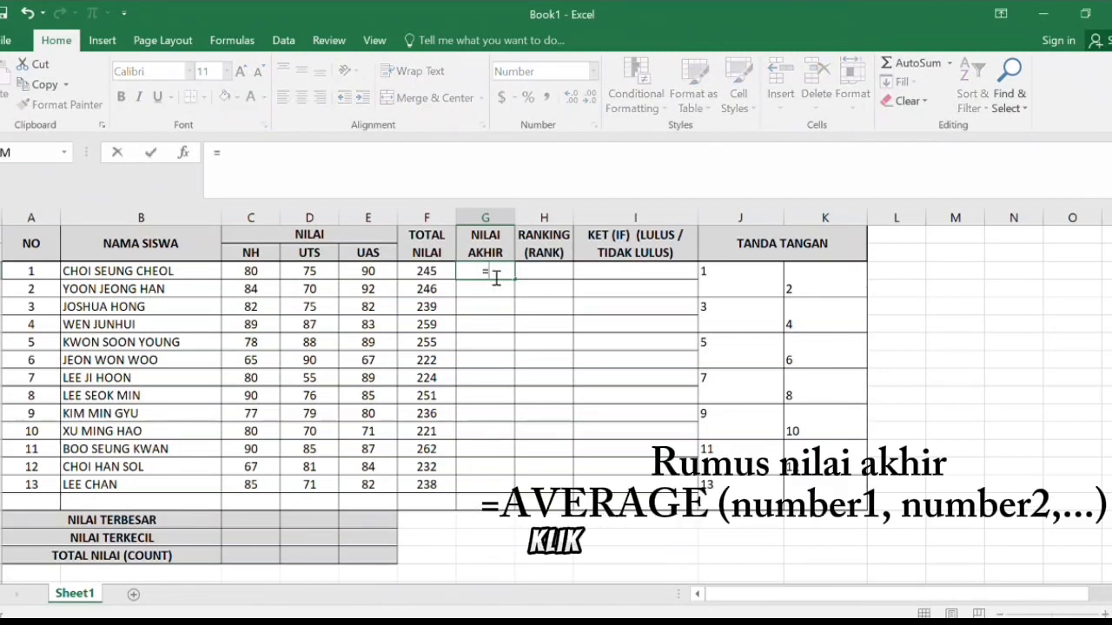
text(AVERAG)
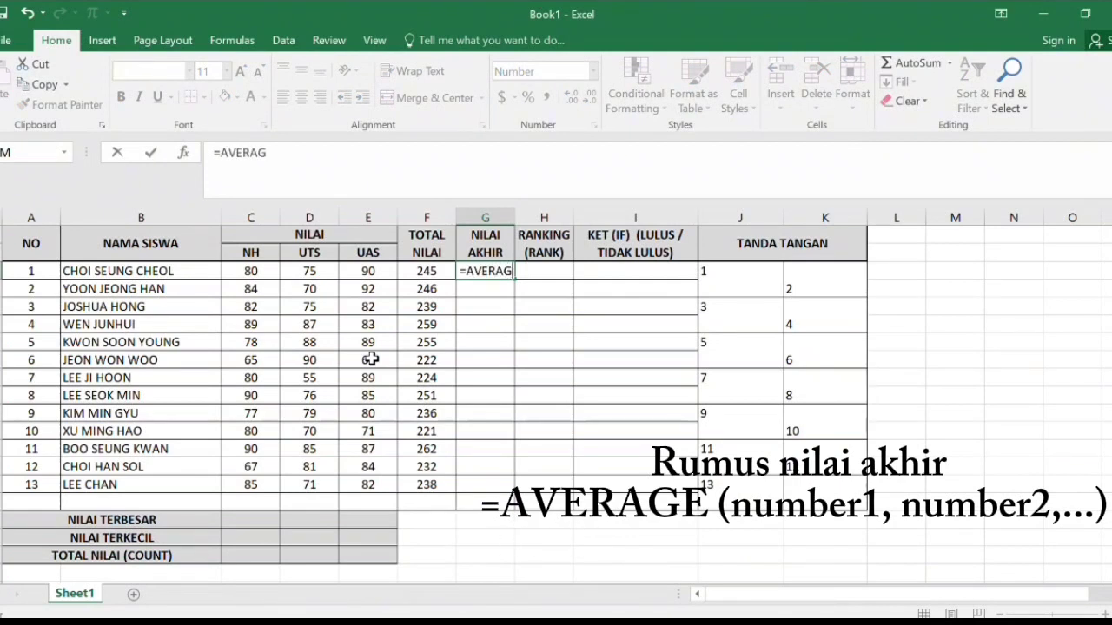
text(E()
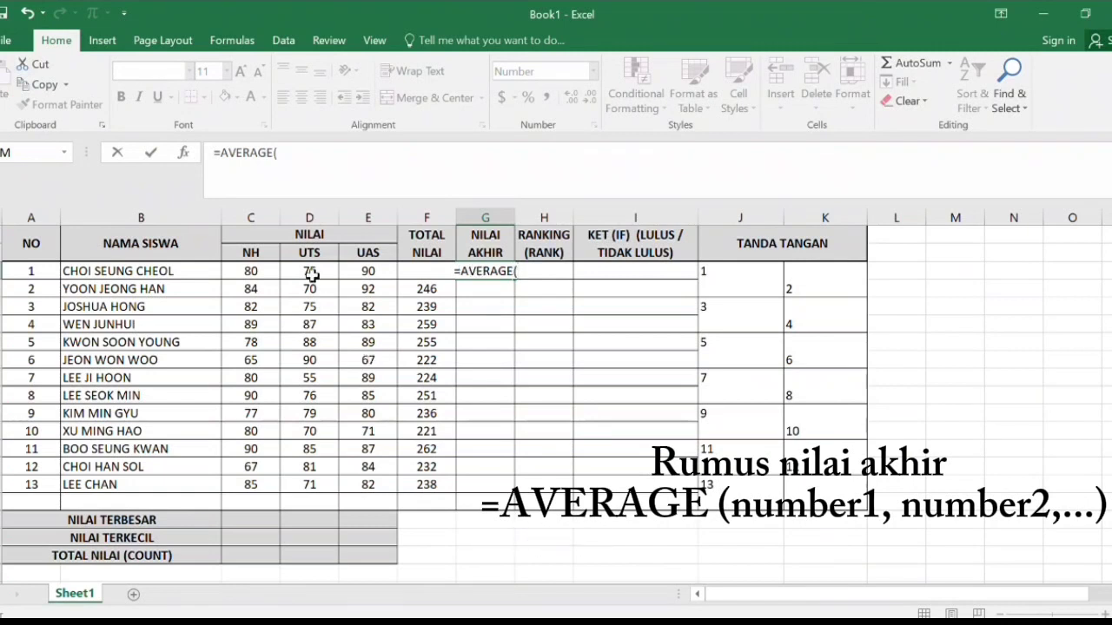
drag(248, 271, 345, 272)
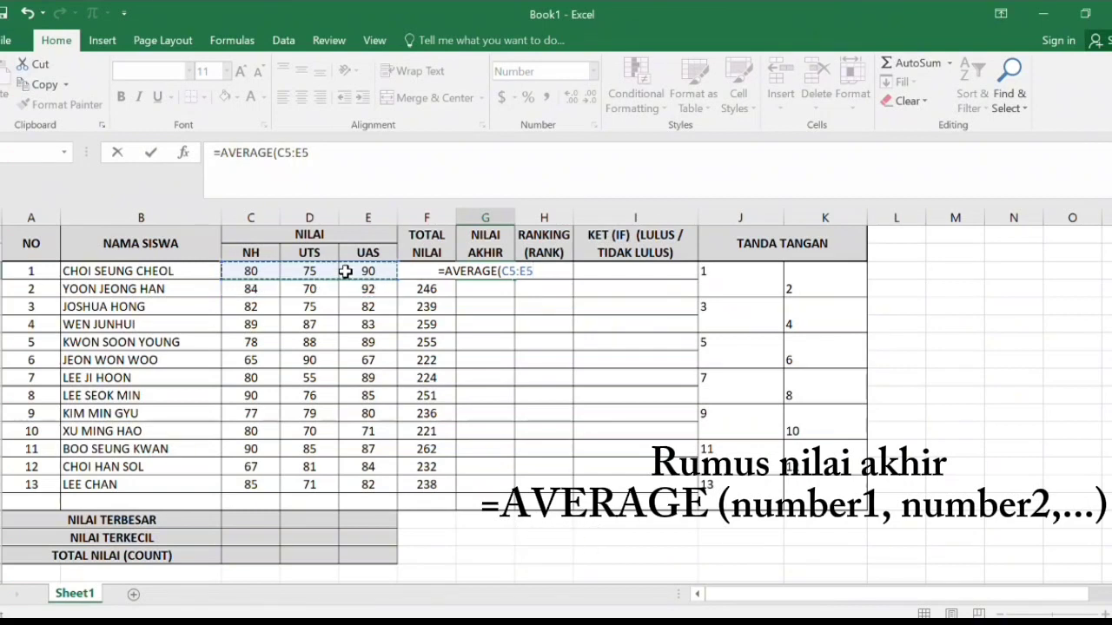
text())
key(Return)
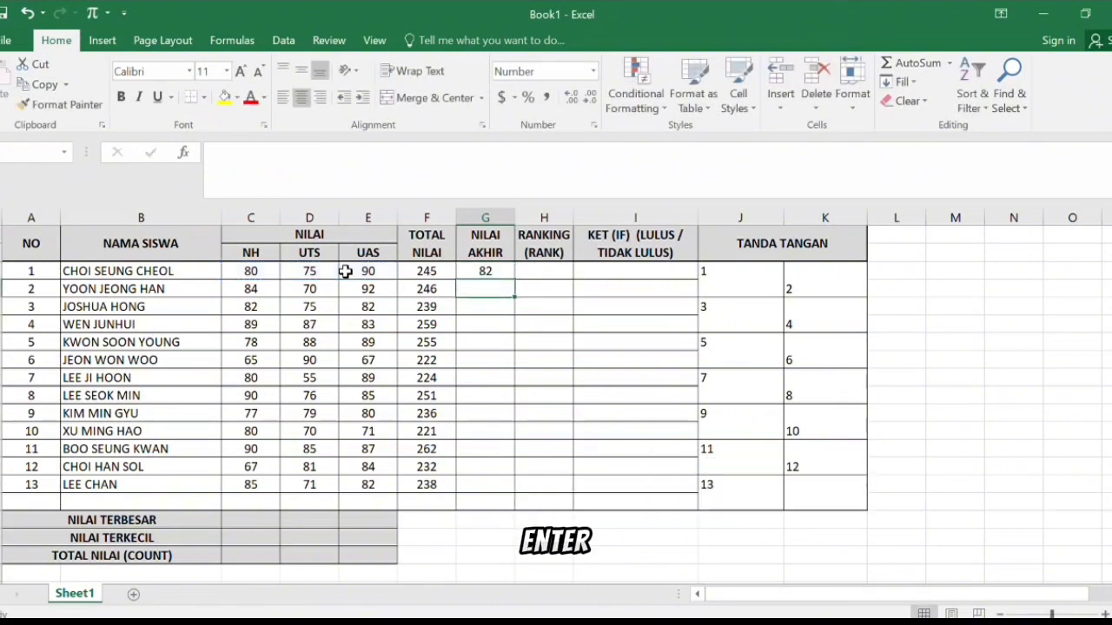
click(486, 272)
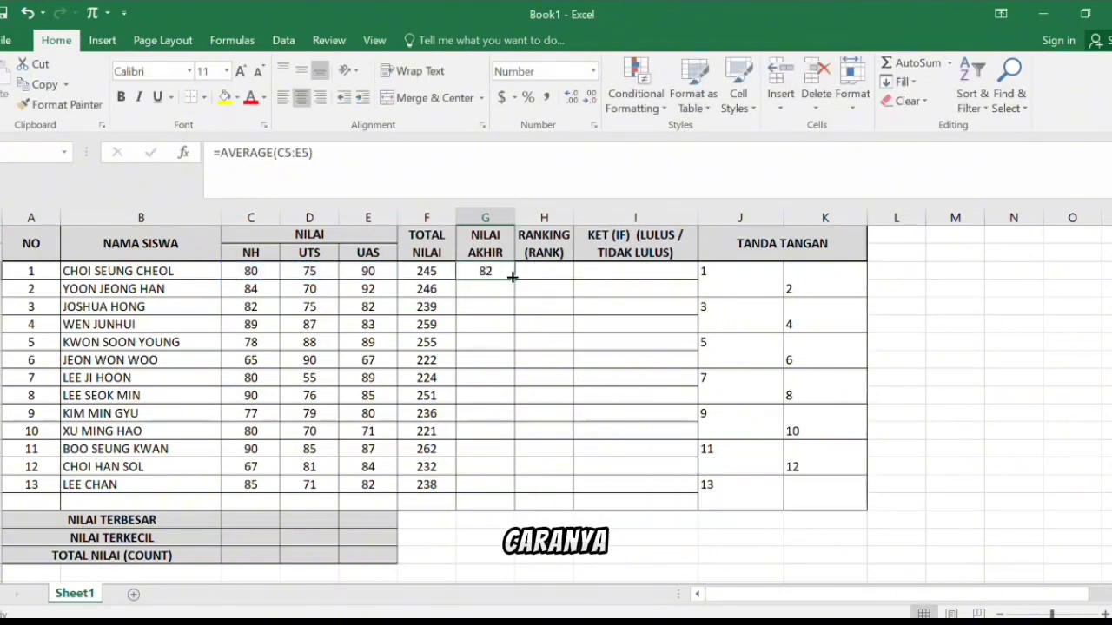
drag(513, 282, 513, 496)
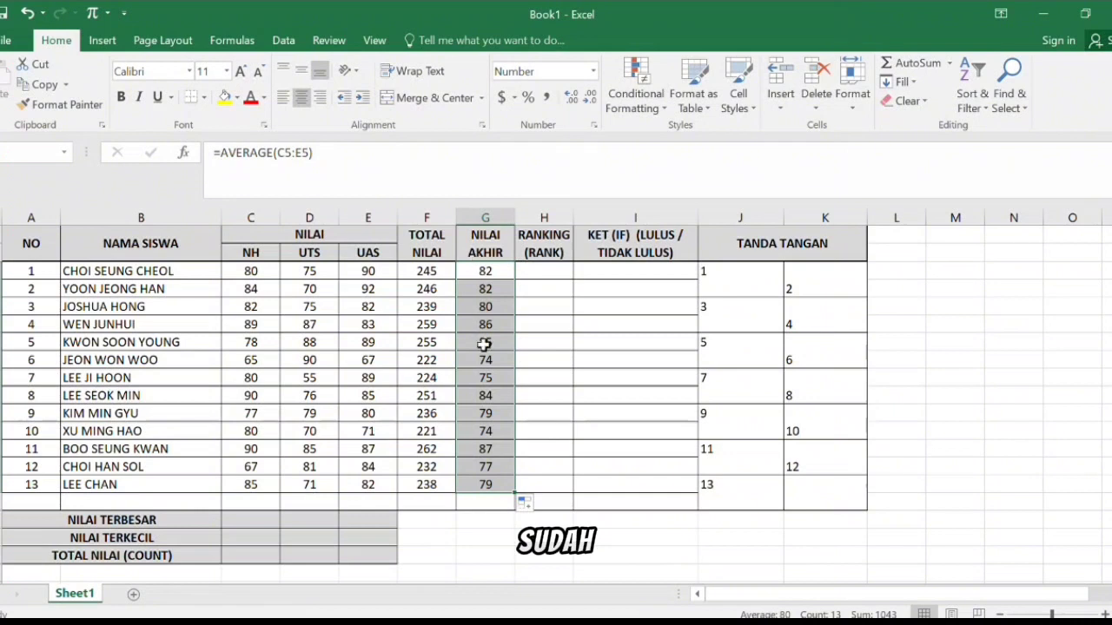
Rank the first student's final grade in H5 with =RANK(G5,$G$5:$G$17,0) and fill the formula down to H17
click(537, 273)
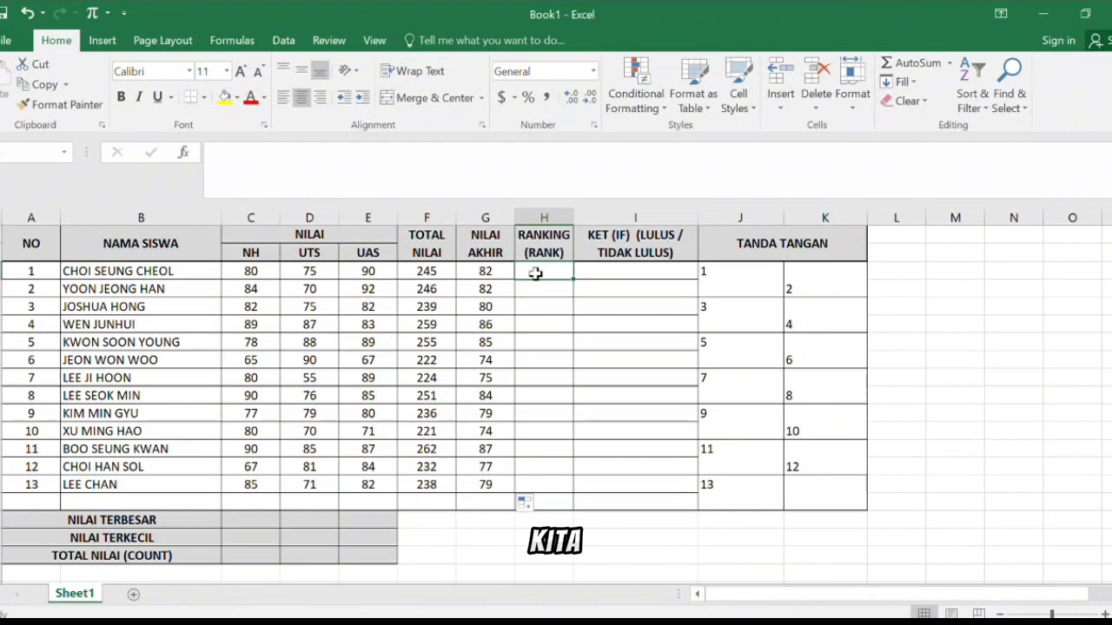
text(=)
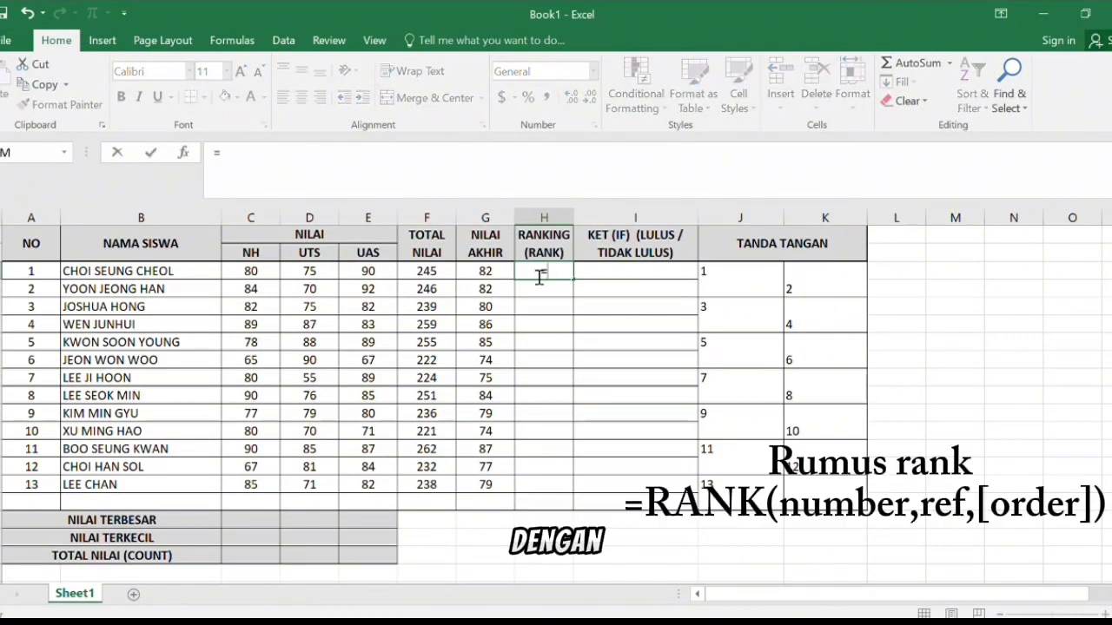
text(RA)
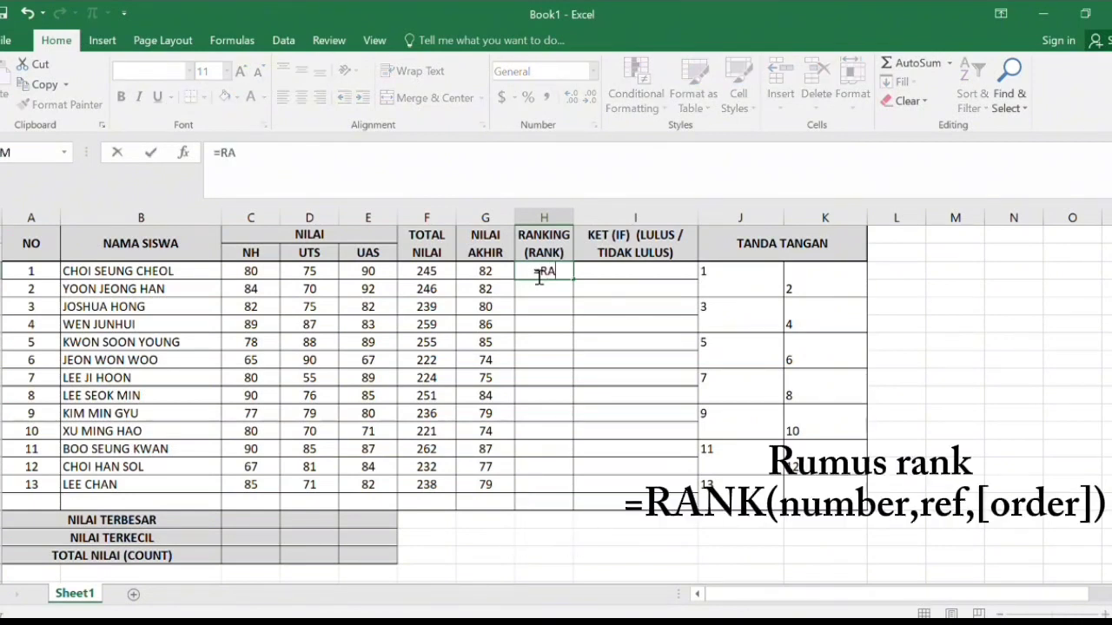
text(NK()
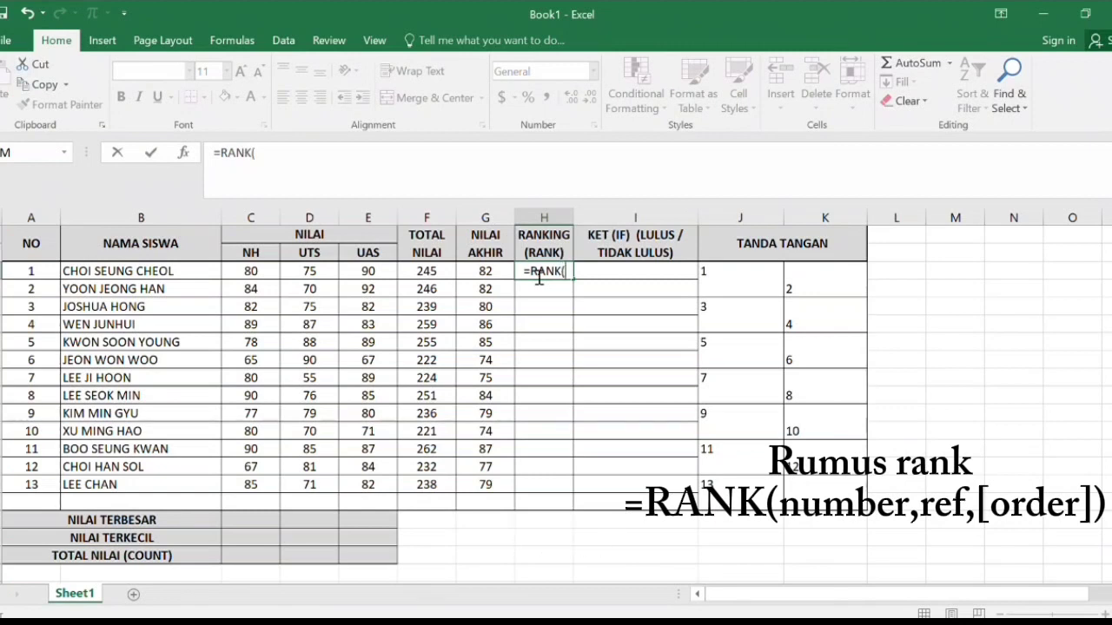
click(485, 271)
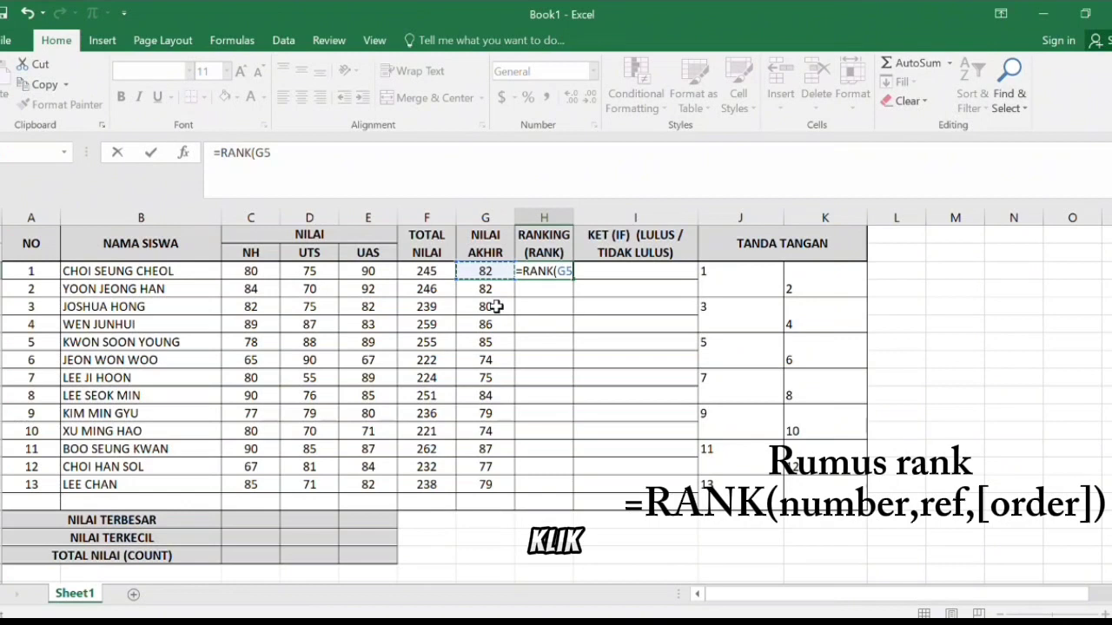
text(,)
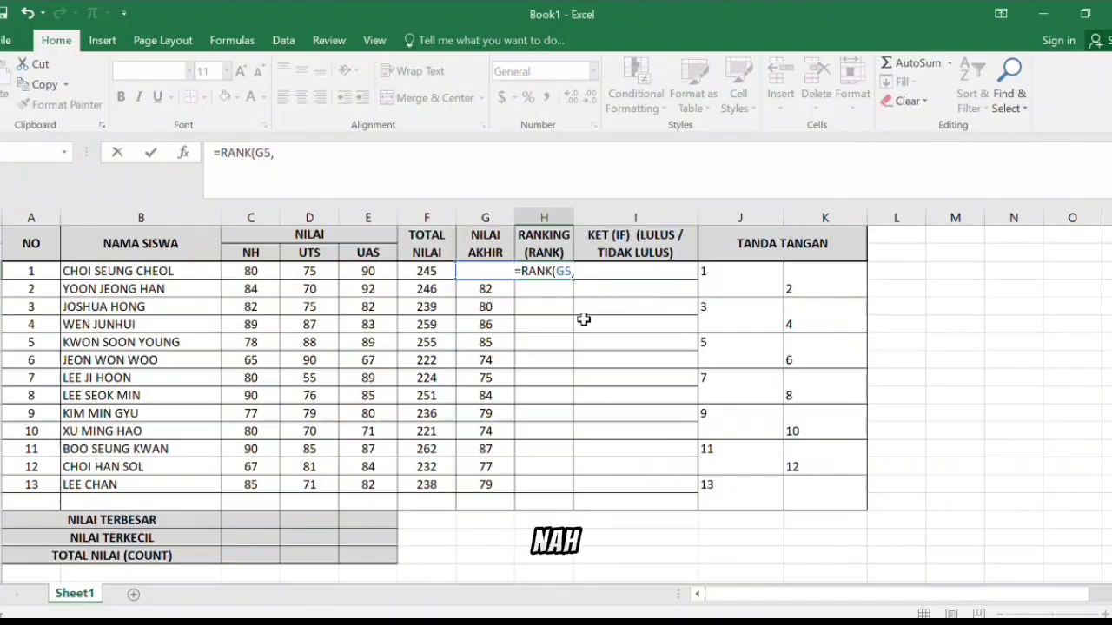
click(482, 291)
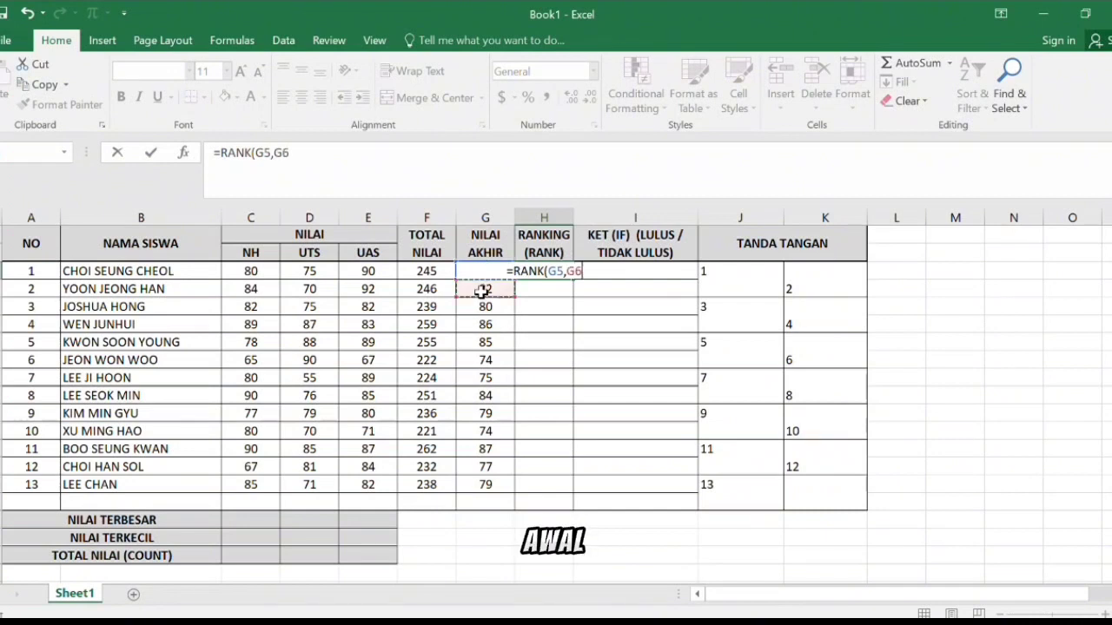
key(Up)
key(shift+Down)
key(shift+Down)
key(shift+Down)
key(shift+Down)
key(shift+Down)
key(shift+Down)
key(shift+Down)
key(shift+Down)
key(shift+Down)
key(shift+Down)
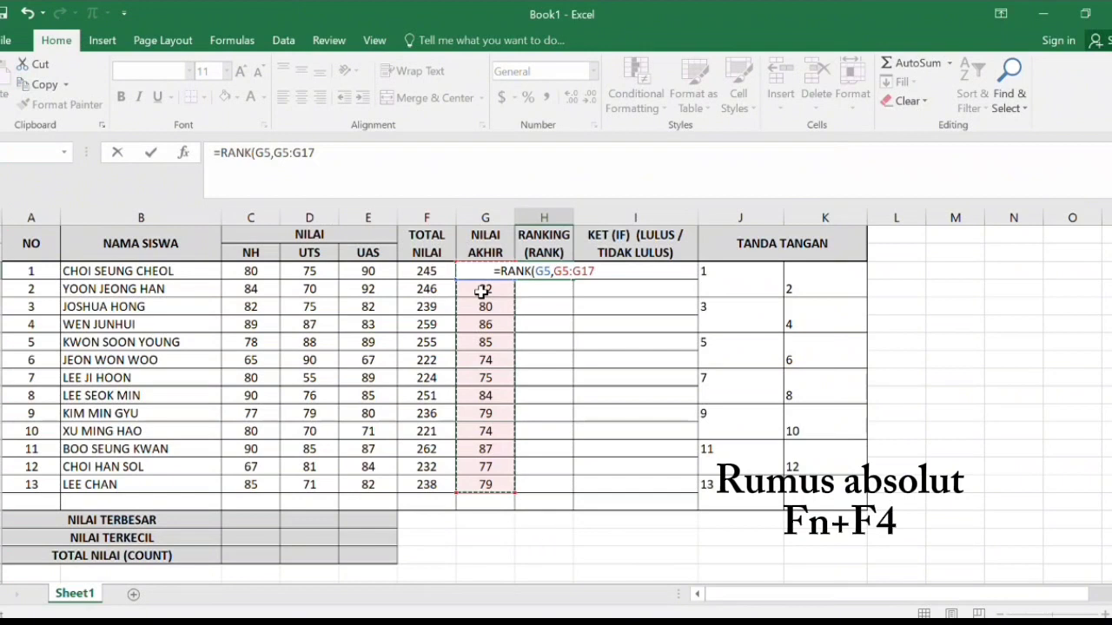
key(F4)
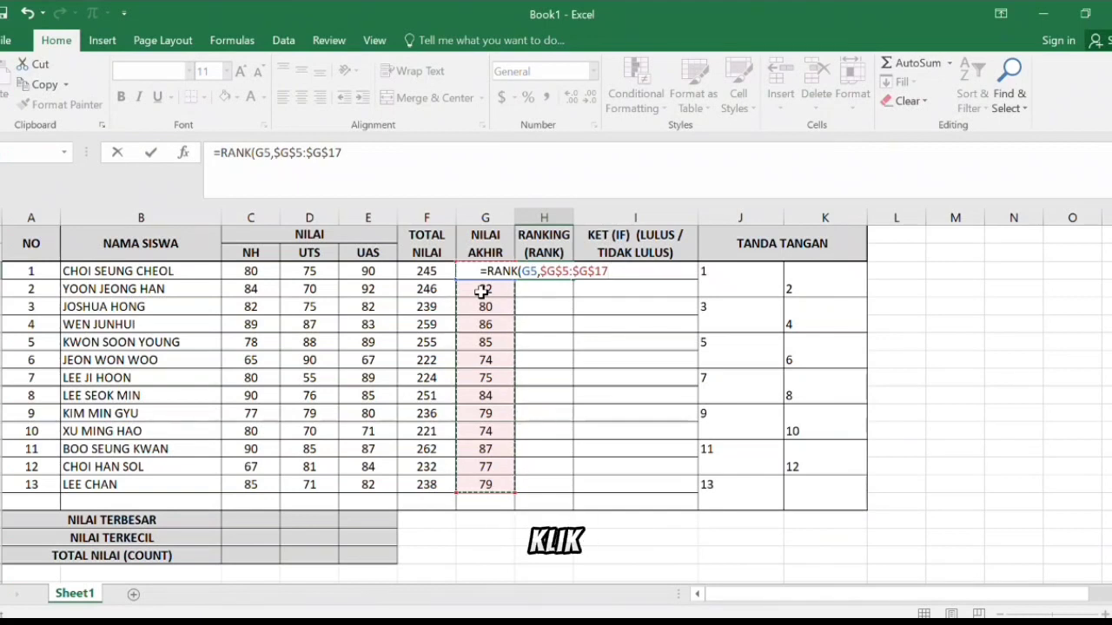
text(,)
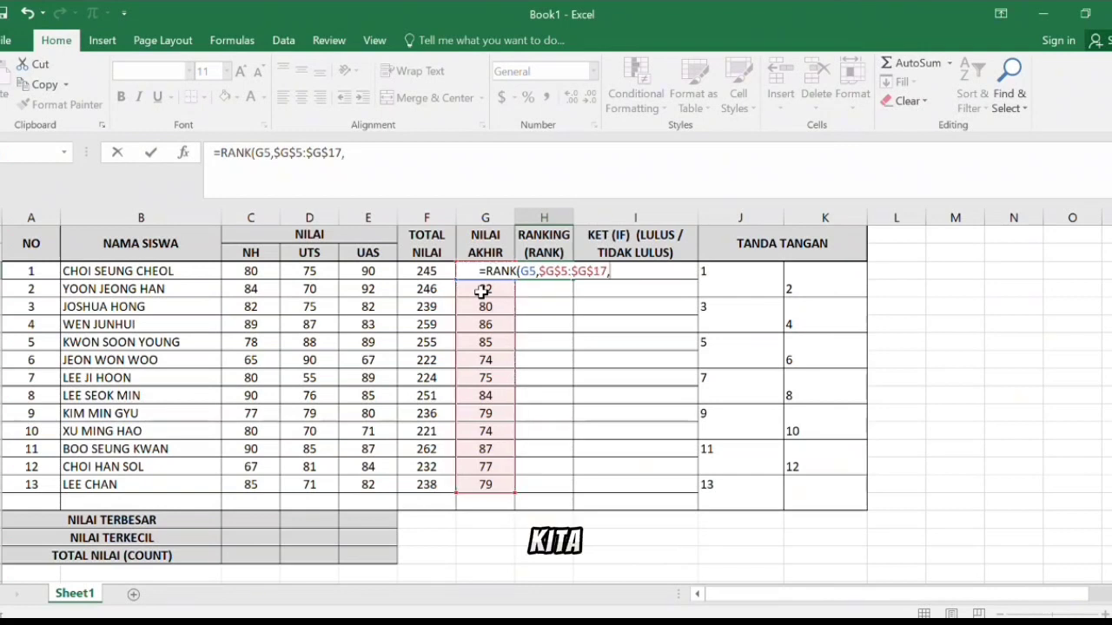
text(0)
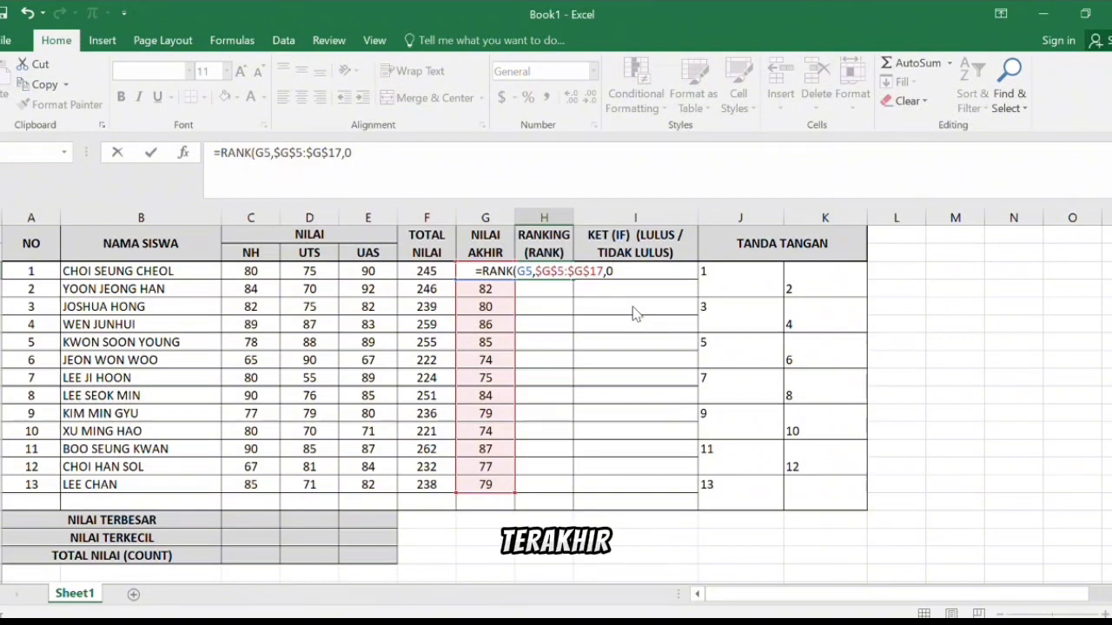
text())
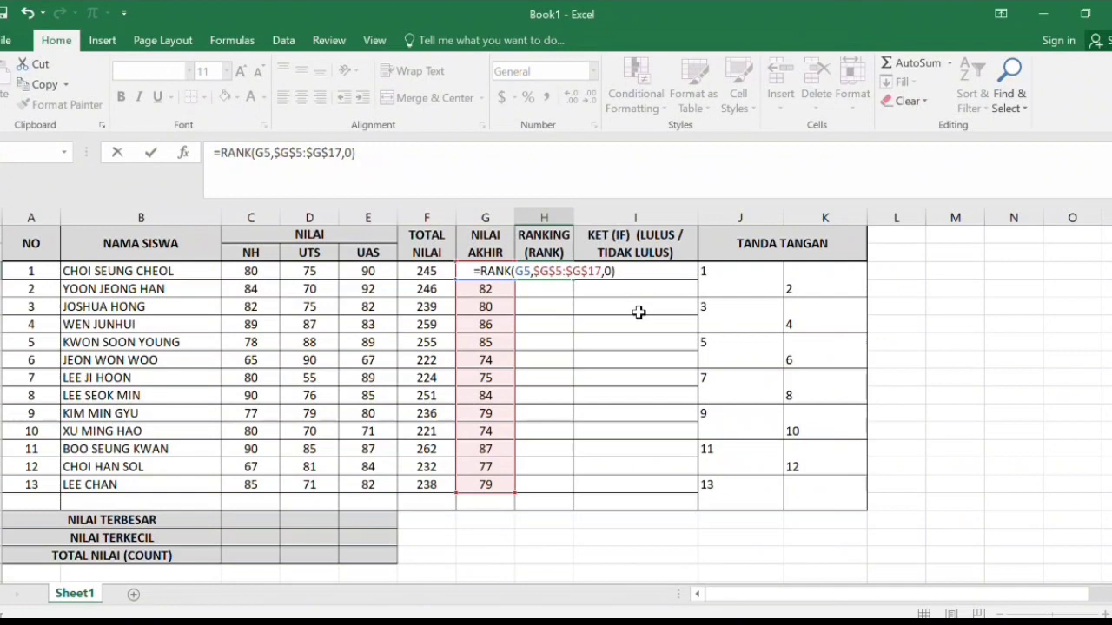
key(Return)
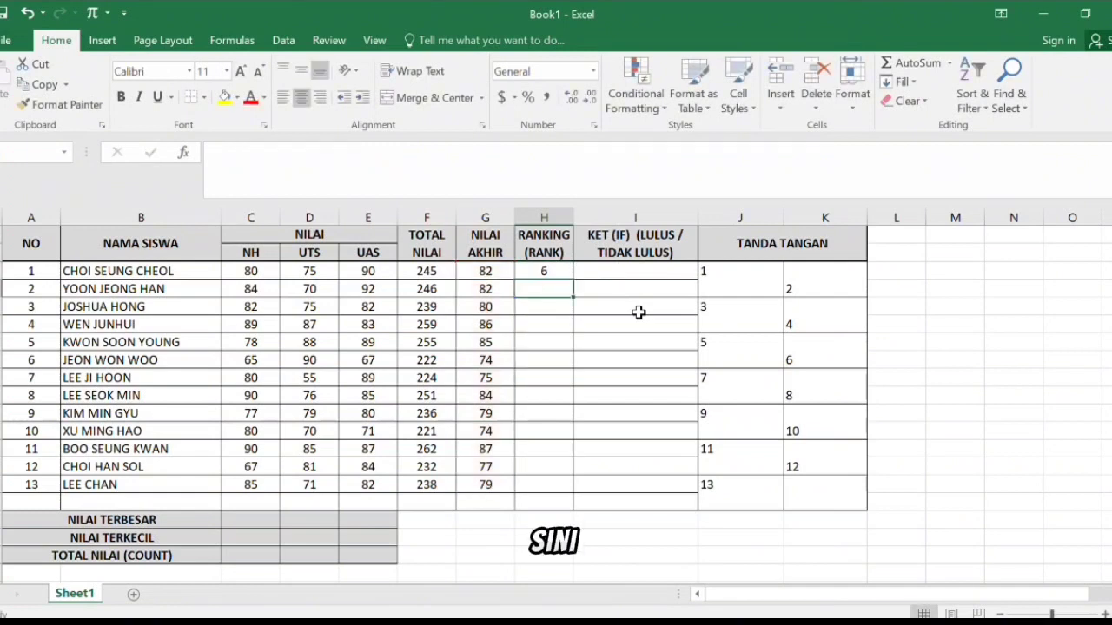
click(539, 272)
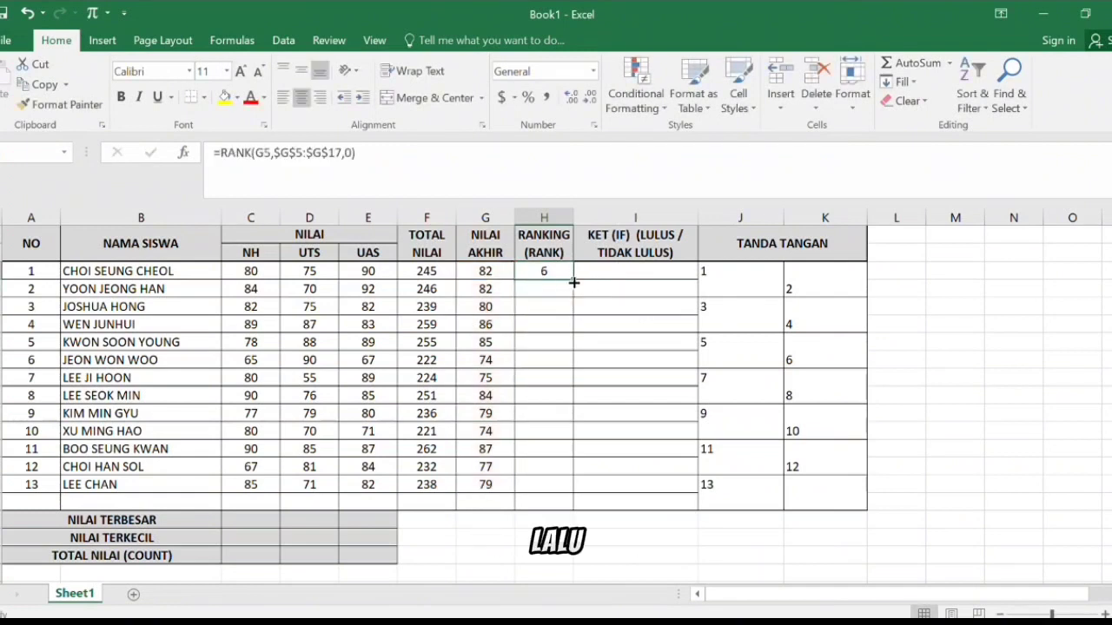
drag(571, 278, 560, 497)
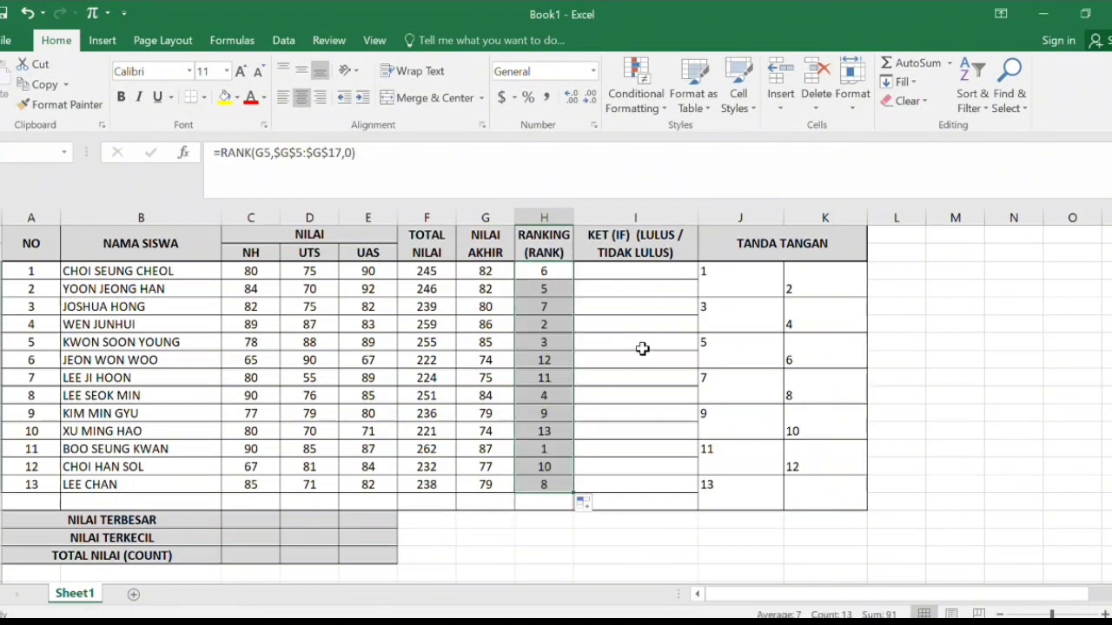
Enter =IF(G5>=78,"LULUS","TIDAK LULUS") in I5 to give the first student's pass/fail status
click(612, 275)
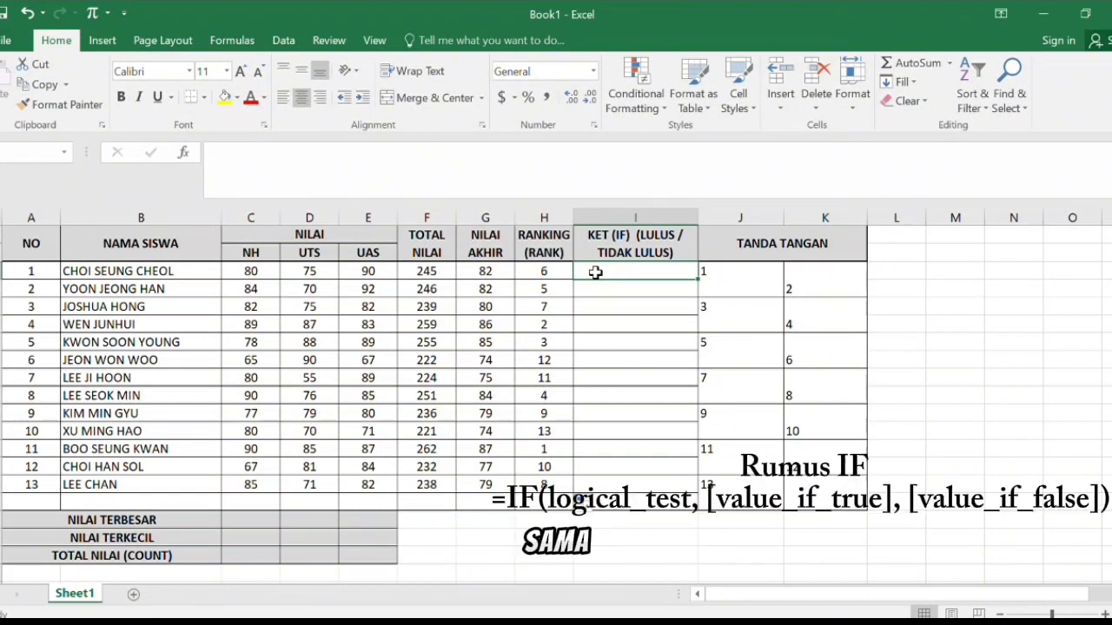
text(=)
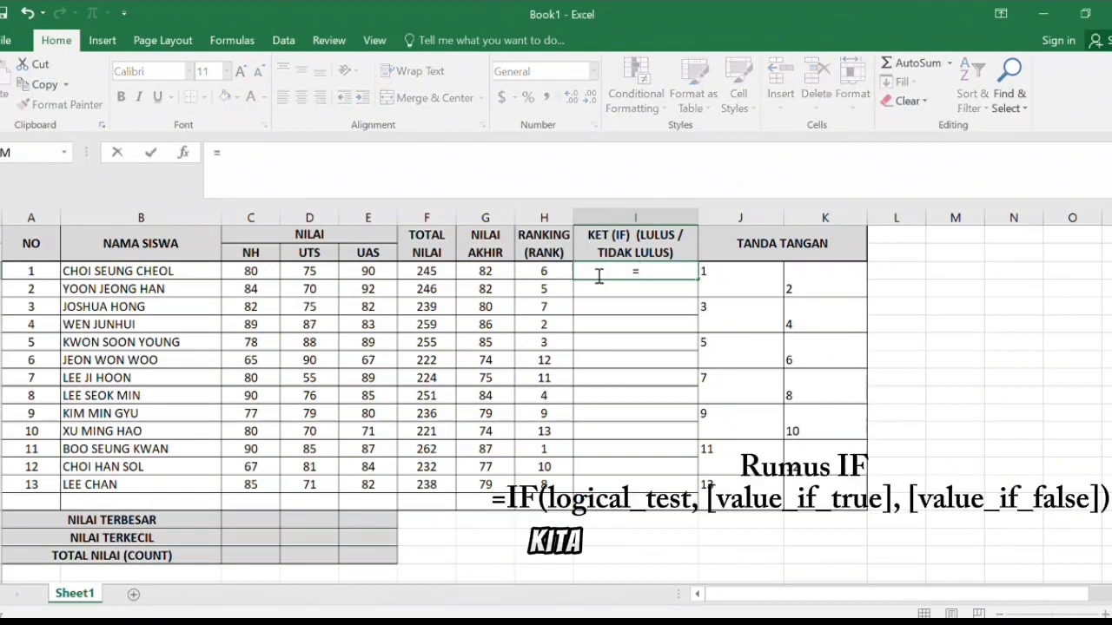
text(IF)
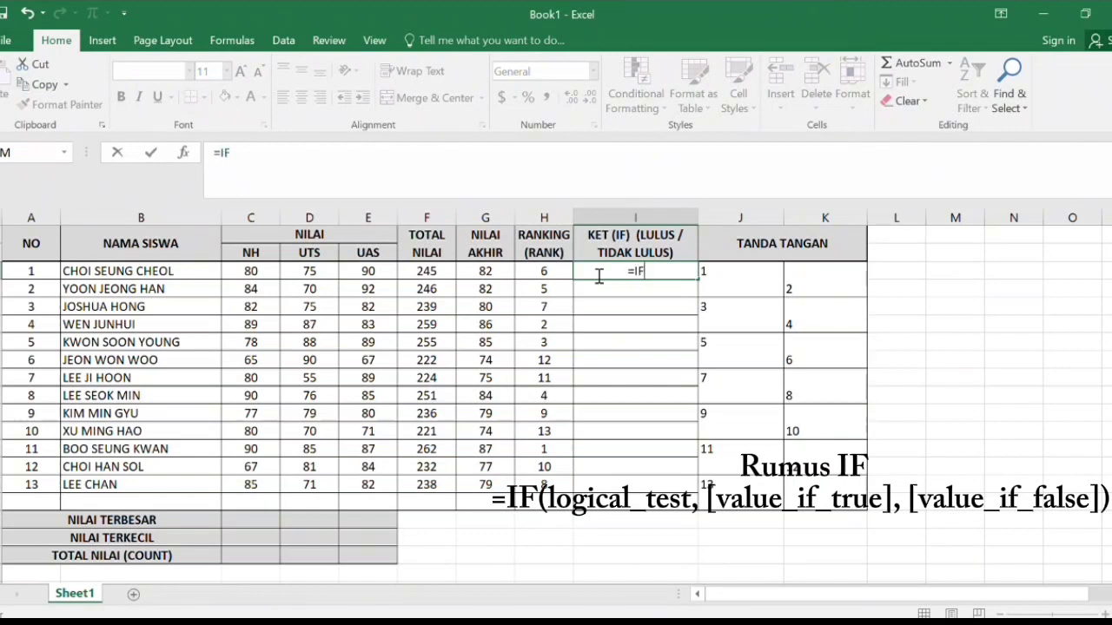
text(()
click(484, 272)
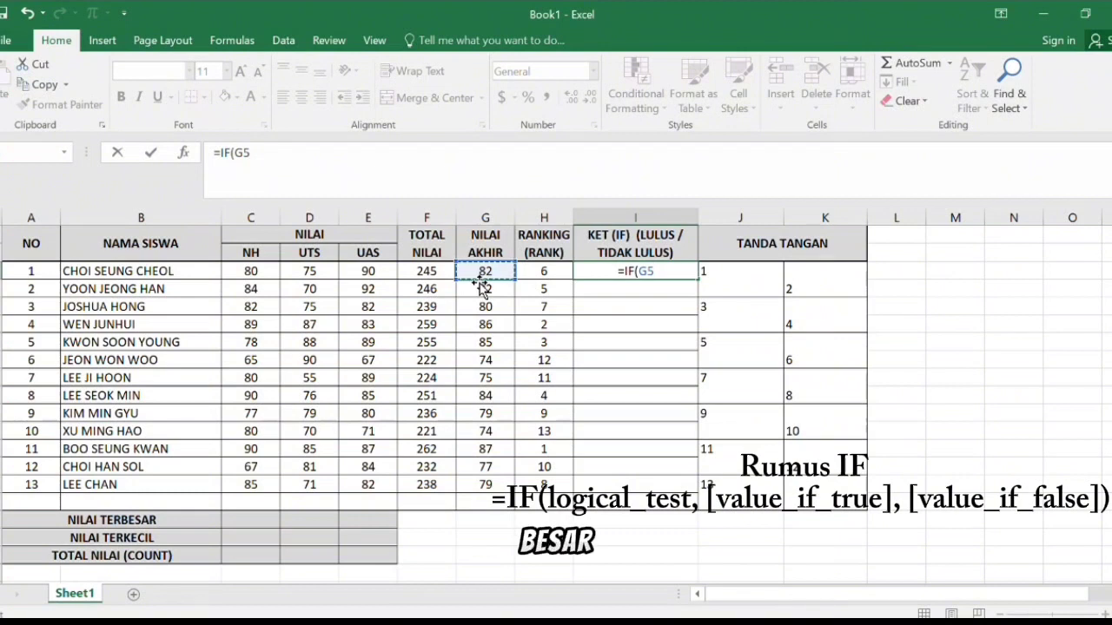
text(>)
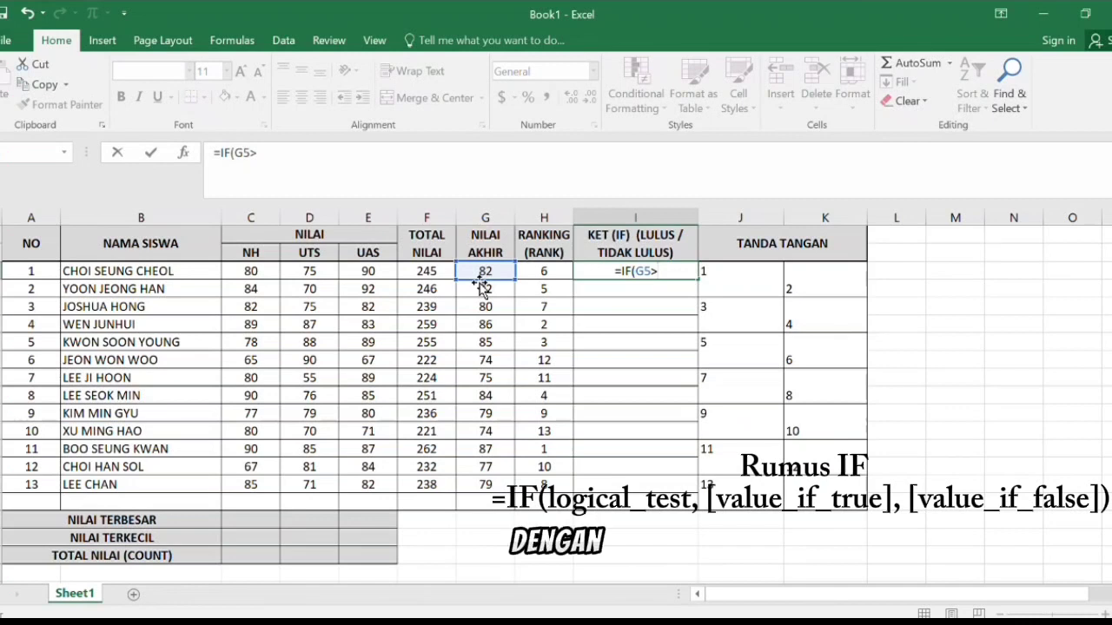
text(=)
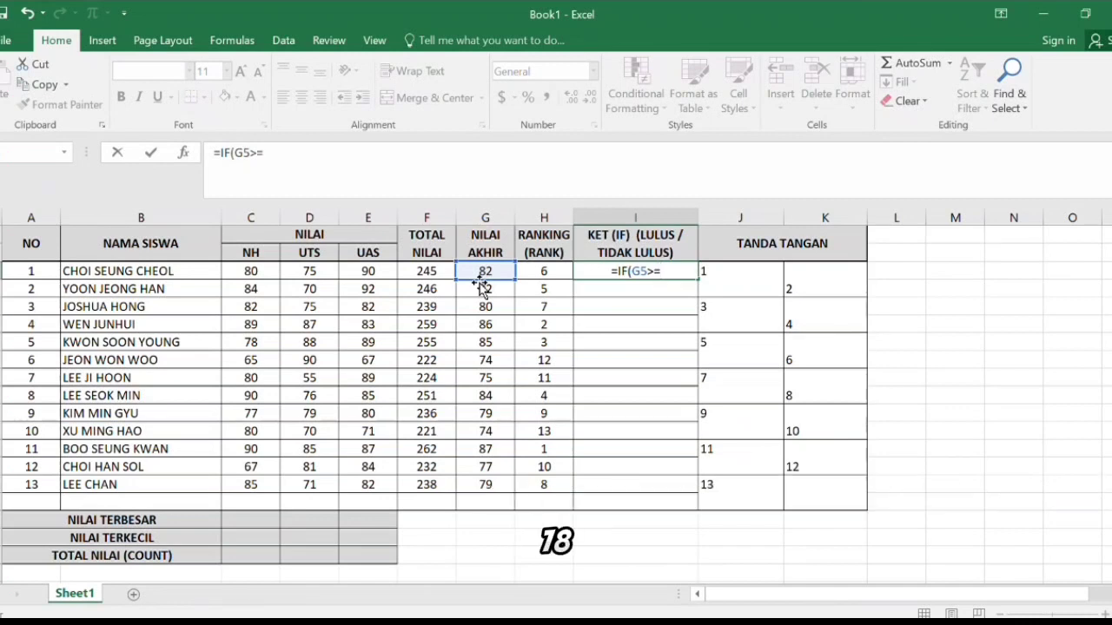
text(78)
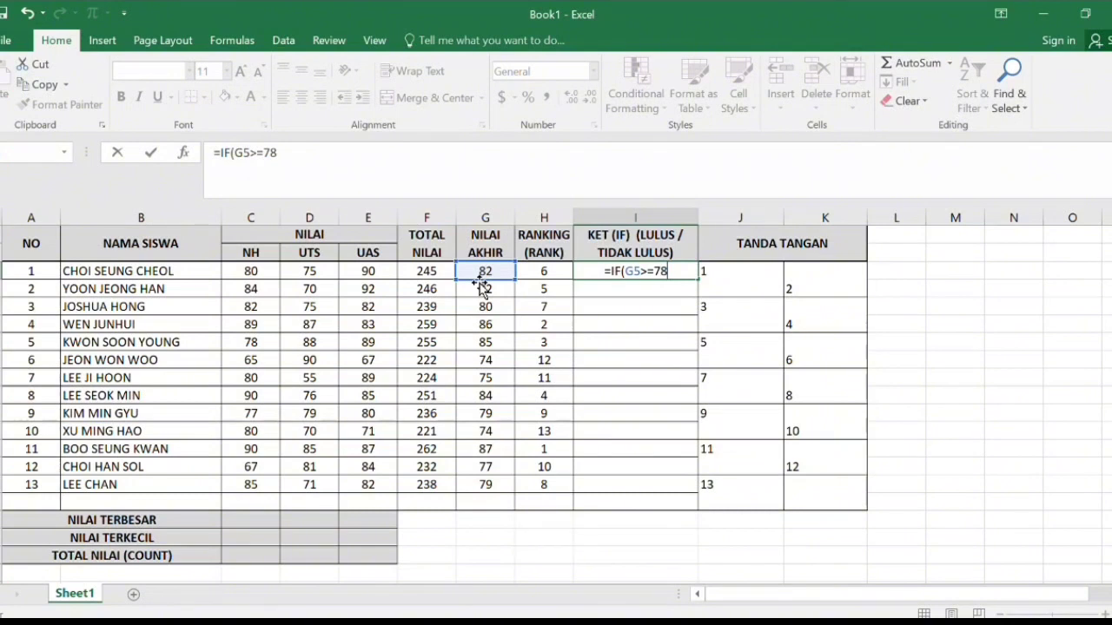
text(,)
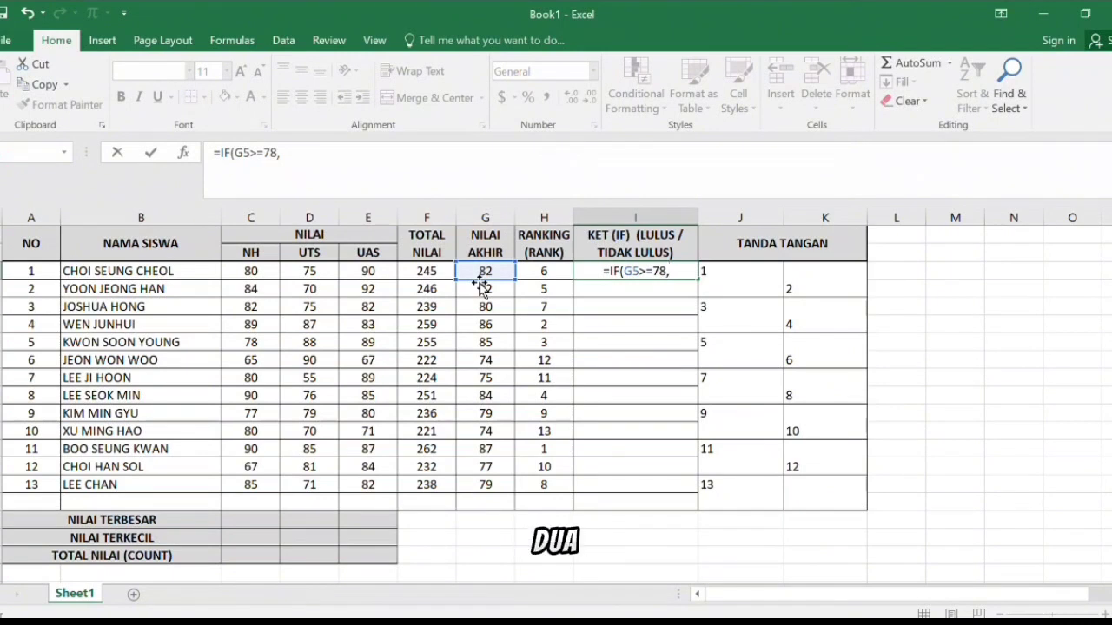
text(")
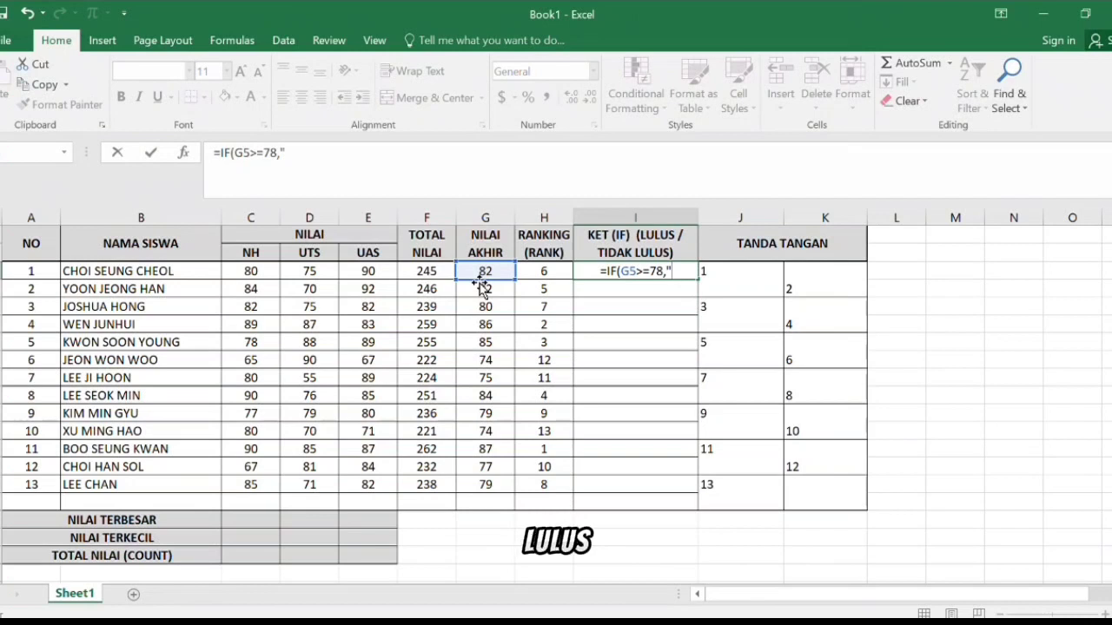
text(LULUS)
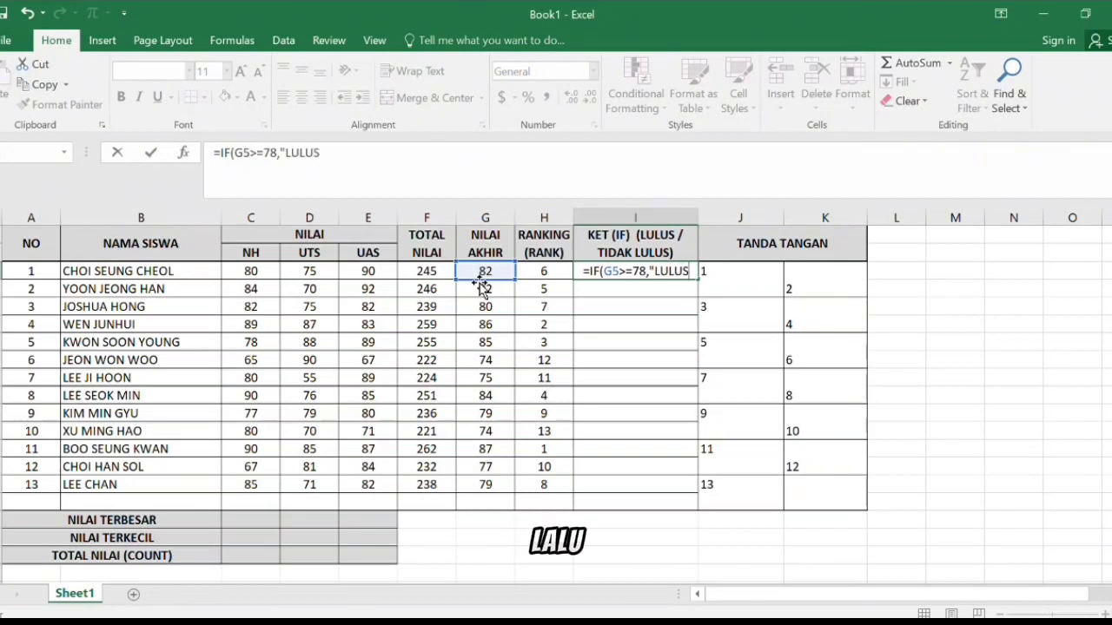
text(")
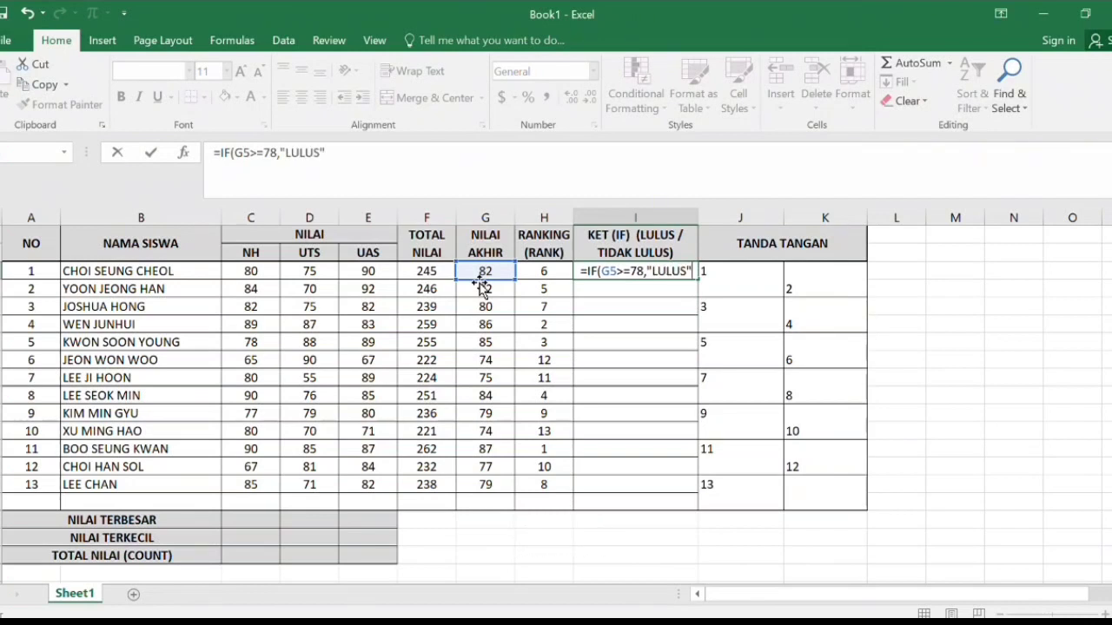
text(,)
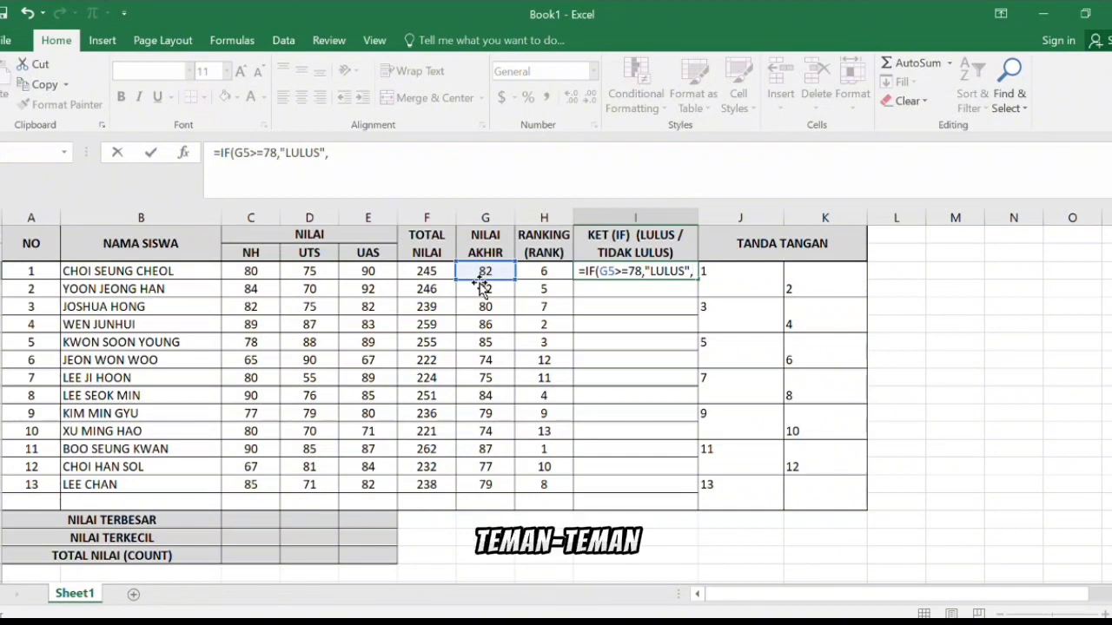
text(")
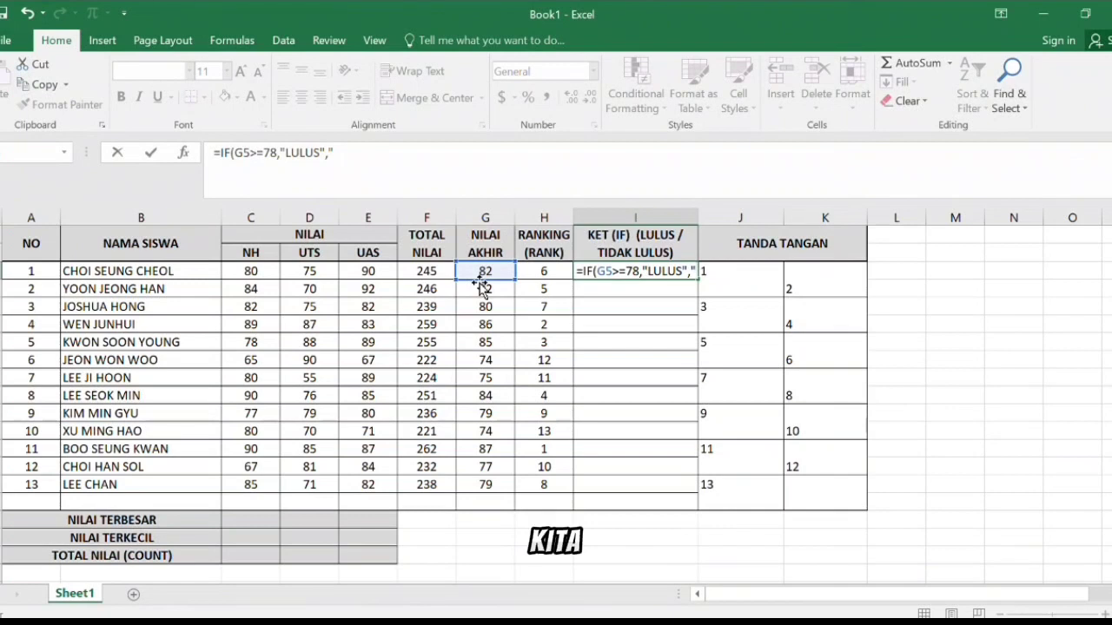
text(TID)
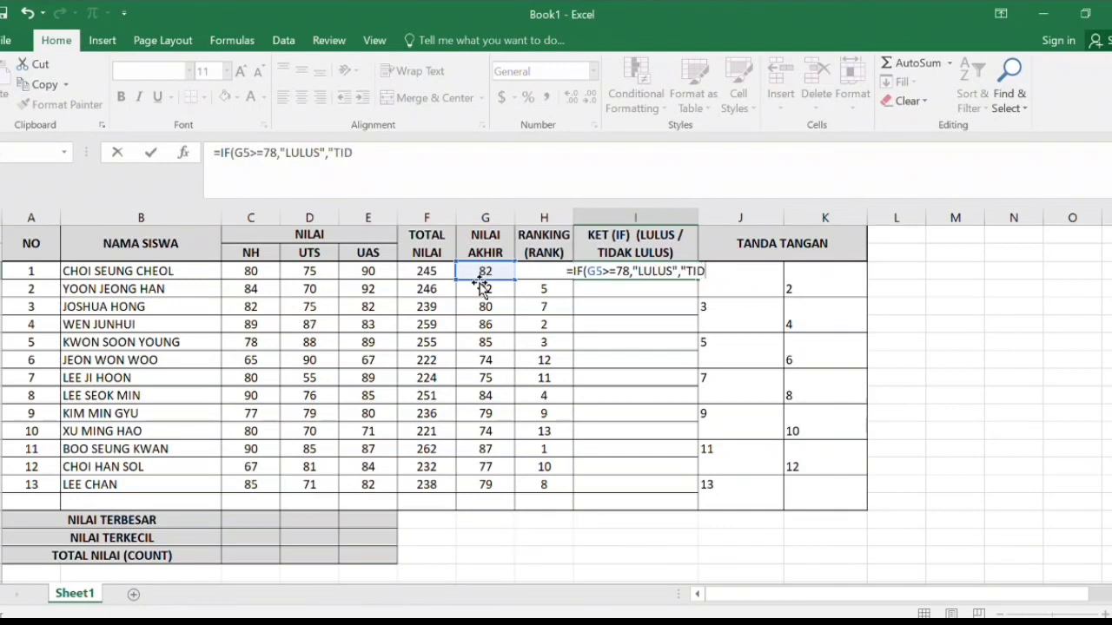
text(AK LUL)
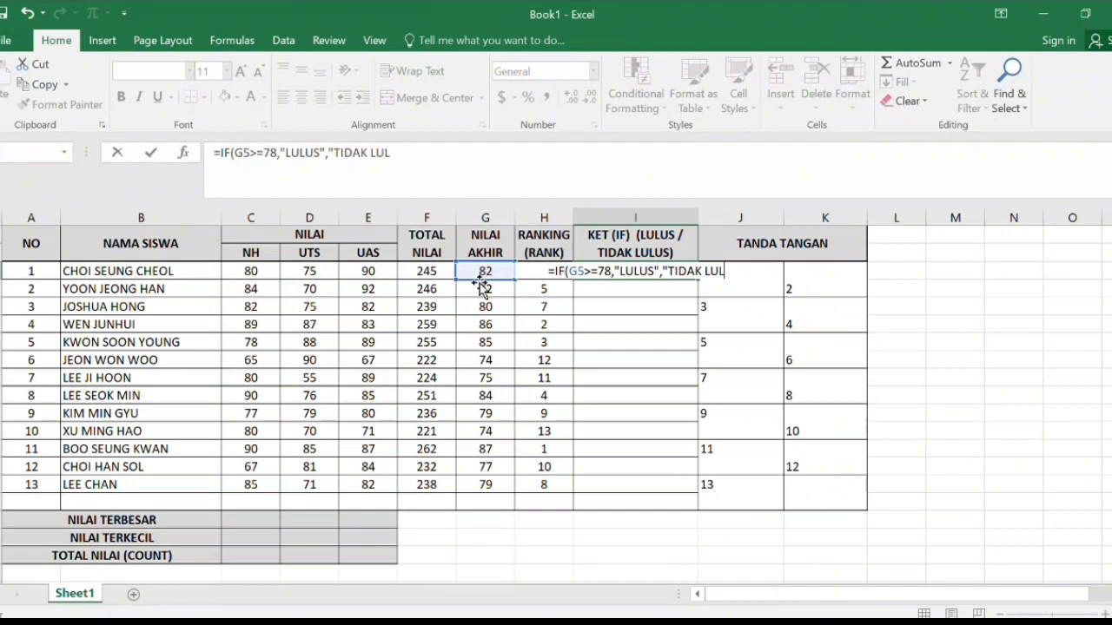
text(US"))
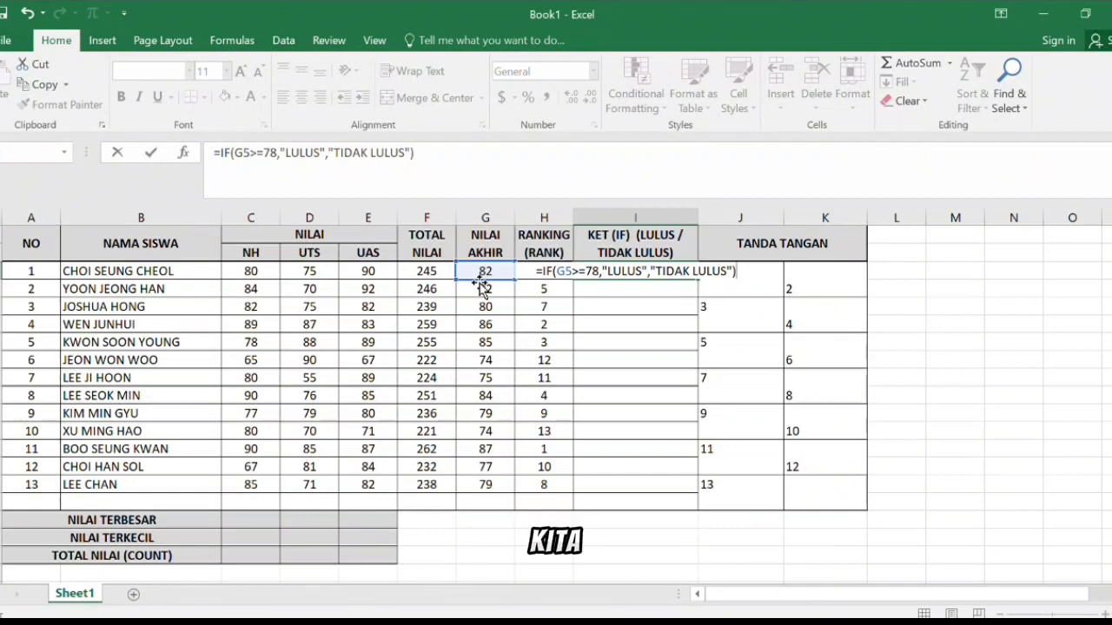
key(Return)
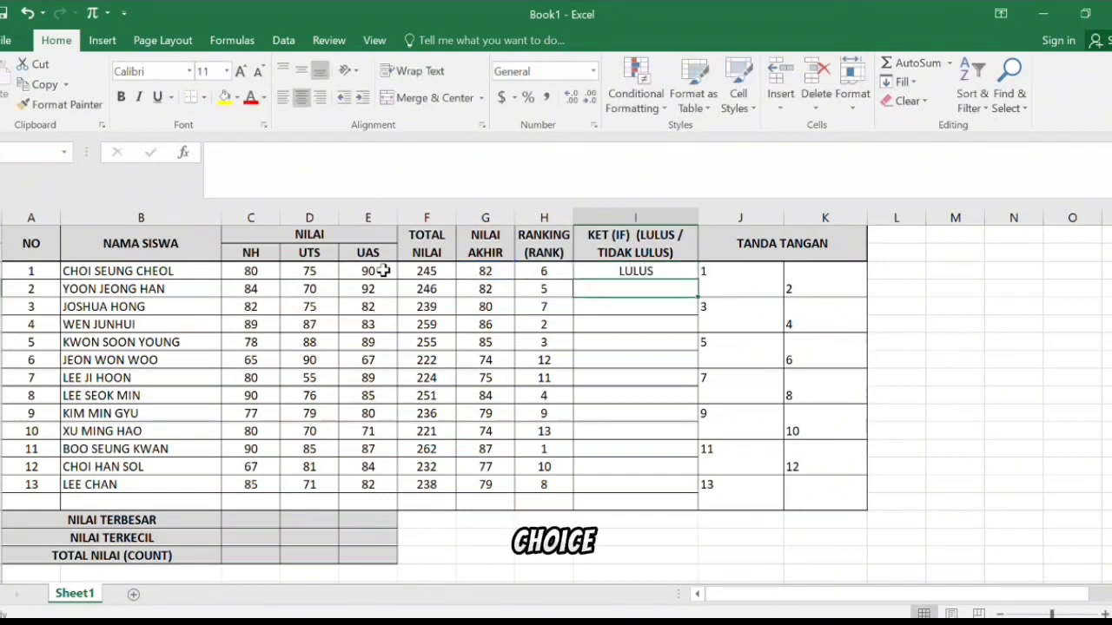
Fill the pass/fail formula from I5 down to I17 for all the students
click(635, 269)
drag(698, 279, 702, 489)
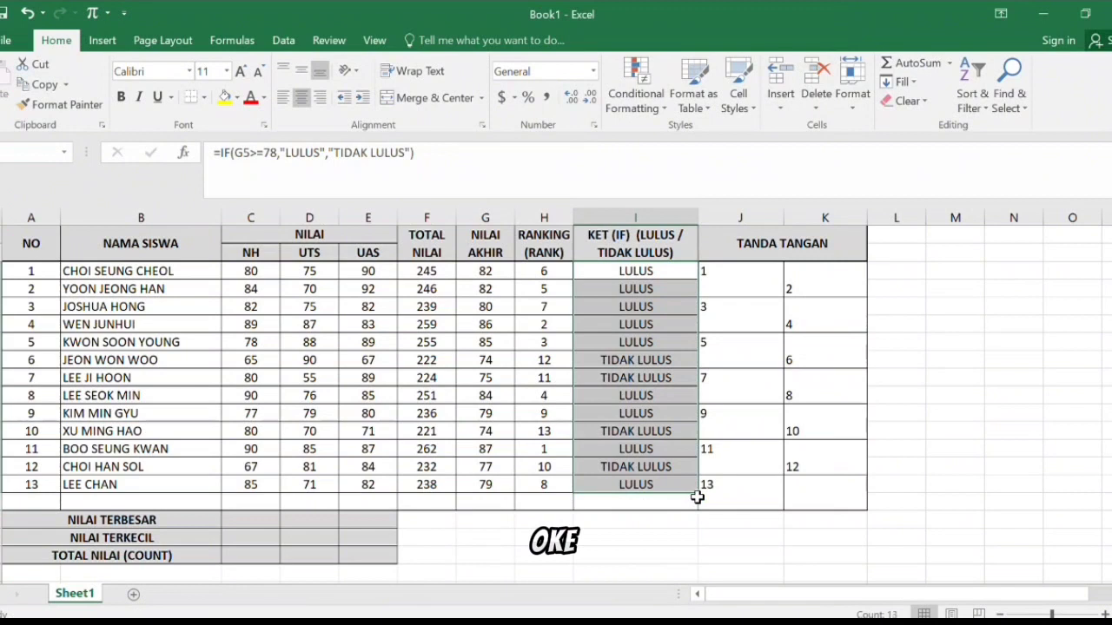
click(941, 307)
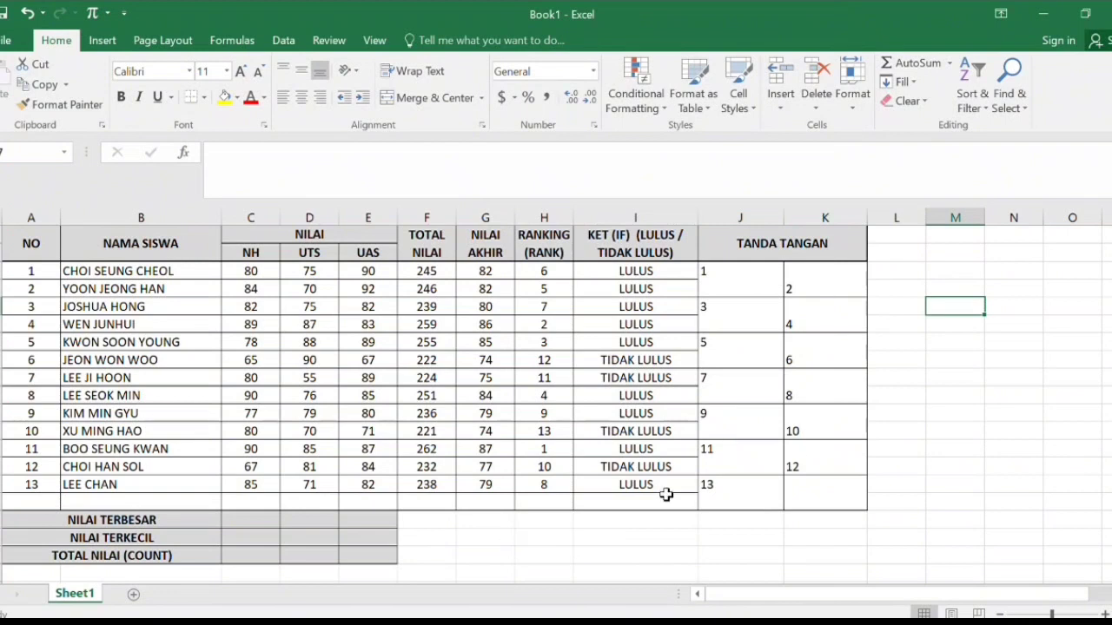
Find the highest NH score in C19 with =MAX(C5:C17) and fill the formula across to E19 for UTS and UAS
click(250, 518)
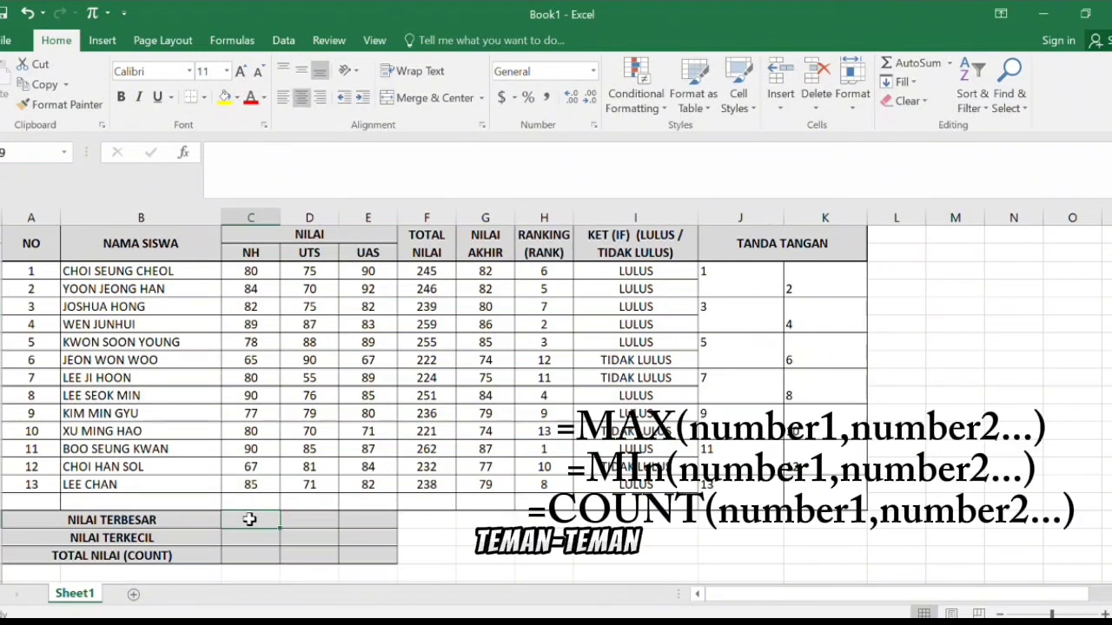
text(=)
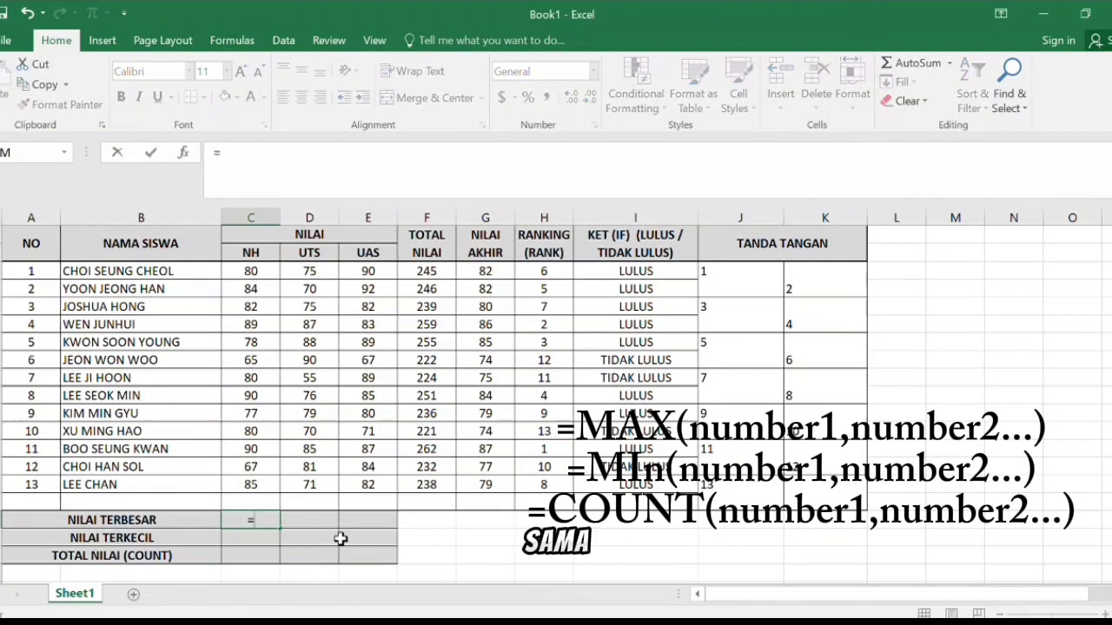
text(MAX()
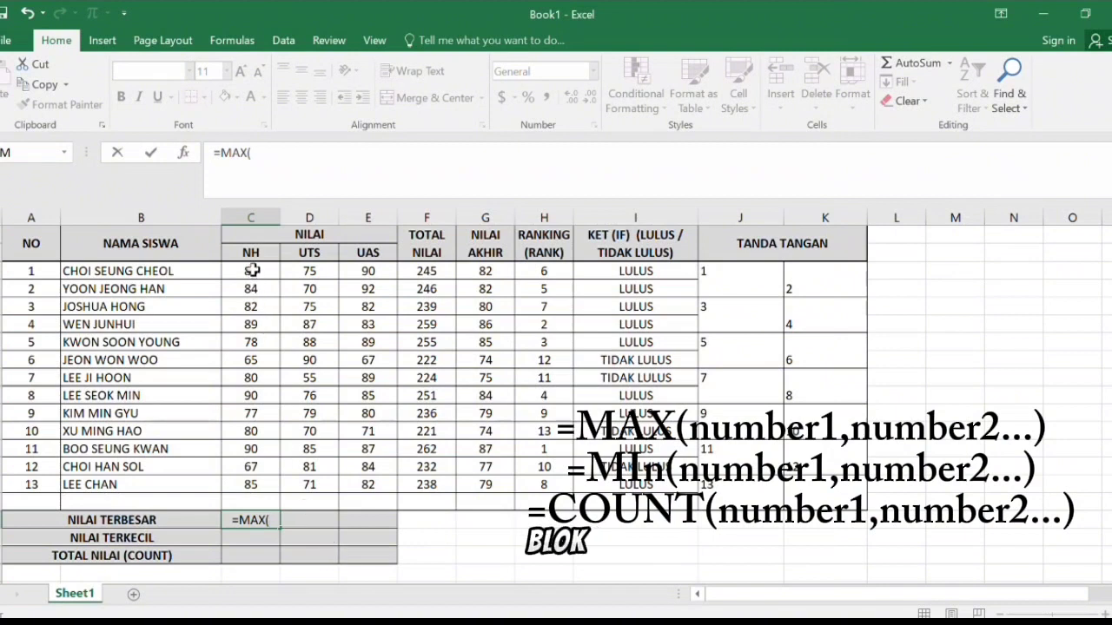
drag(252, 270, 252, 484)
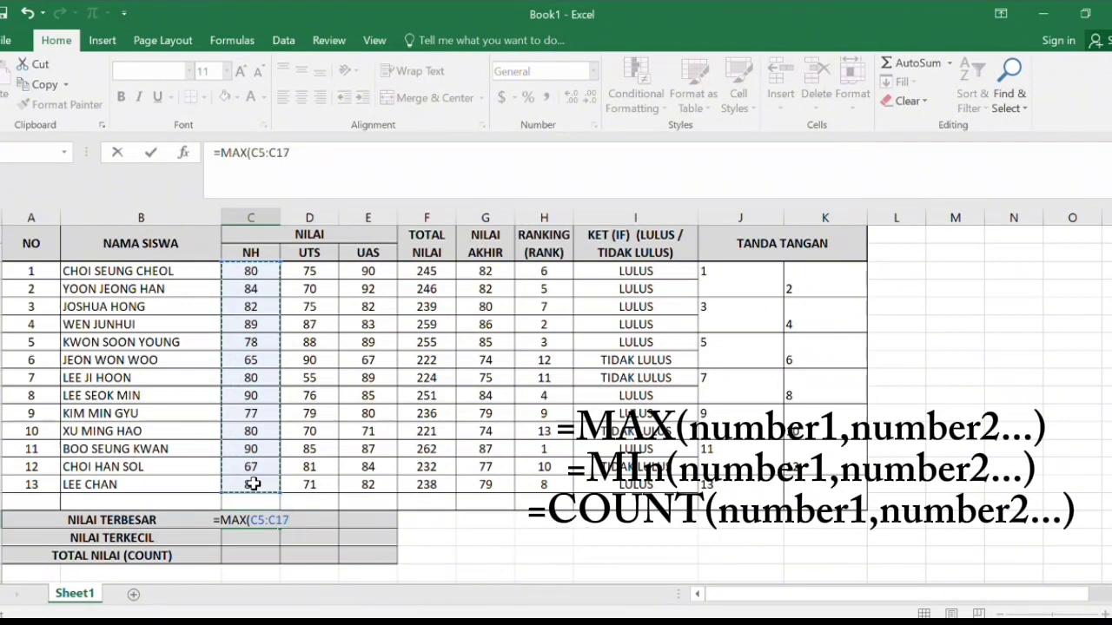
text())
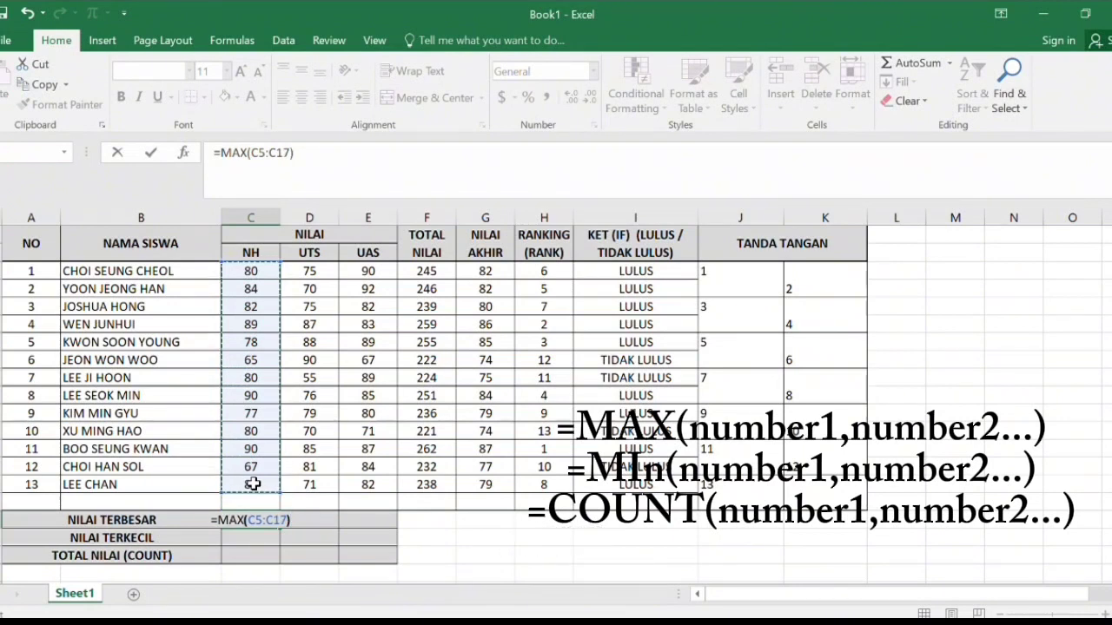
key(Return)
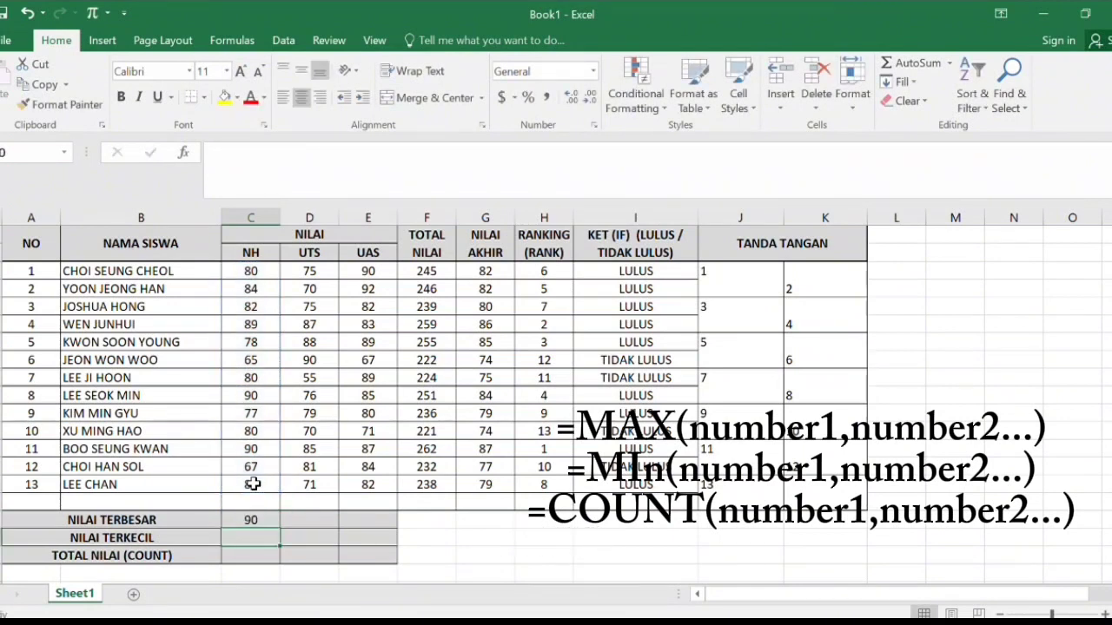
click(258, 519)
drag(278, 527, 392, 527)
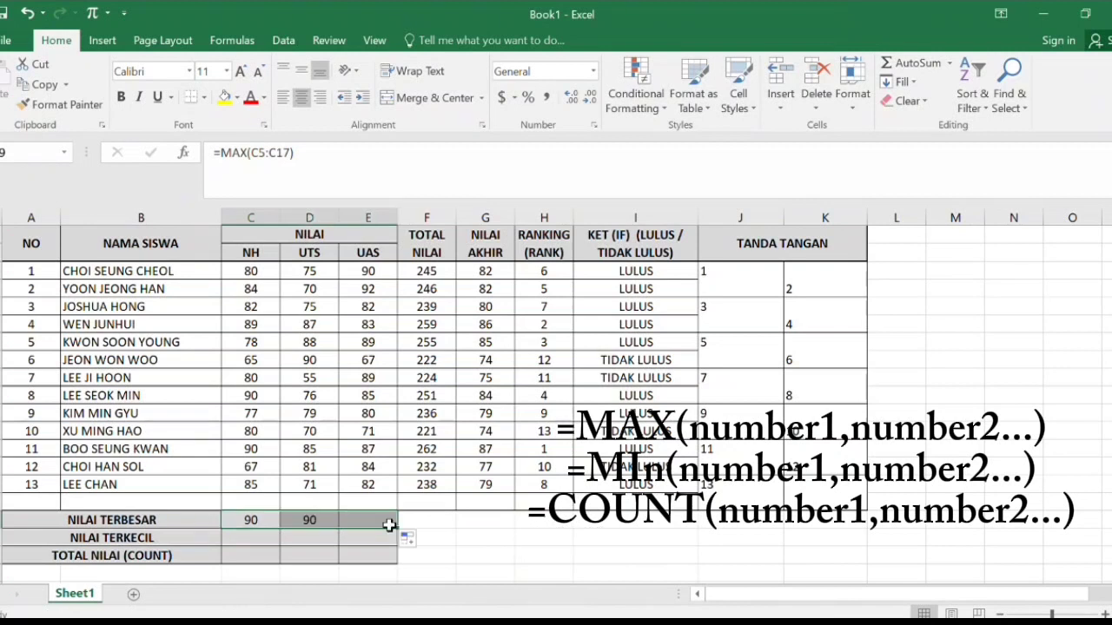
Find the lowest NH score in C20 with =MIN(C5:C17) and fill the formula across to E20 for UTS and UAS
click(240, 540)
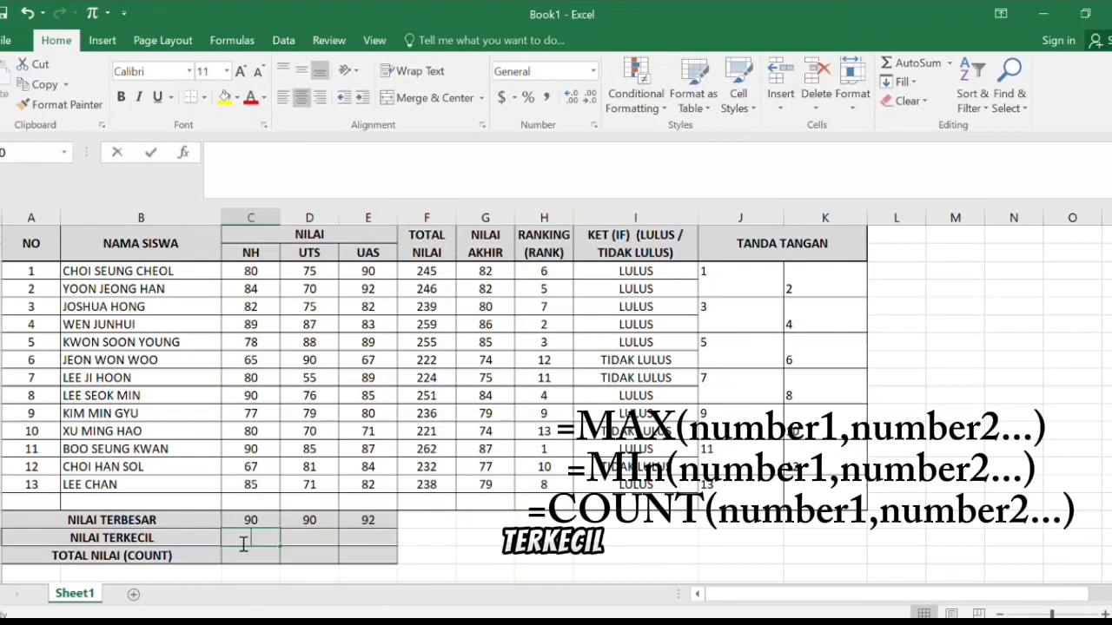
text(=)
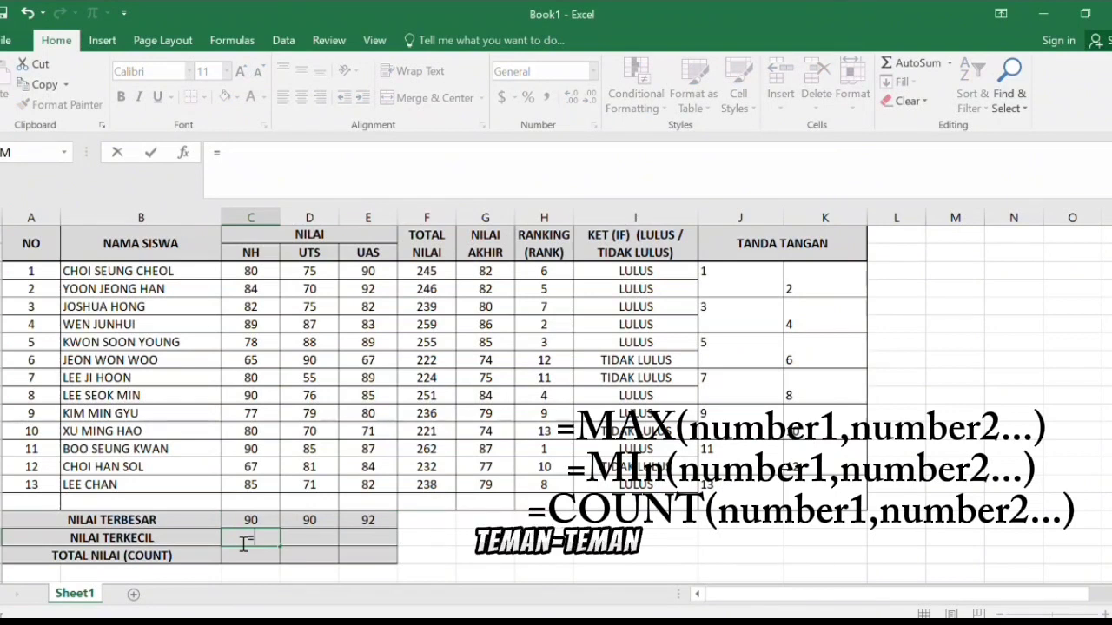
text(MIN()
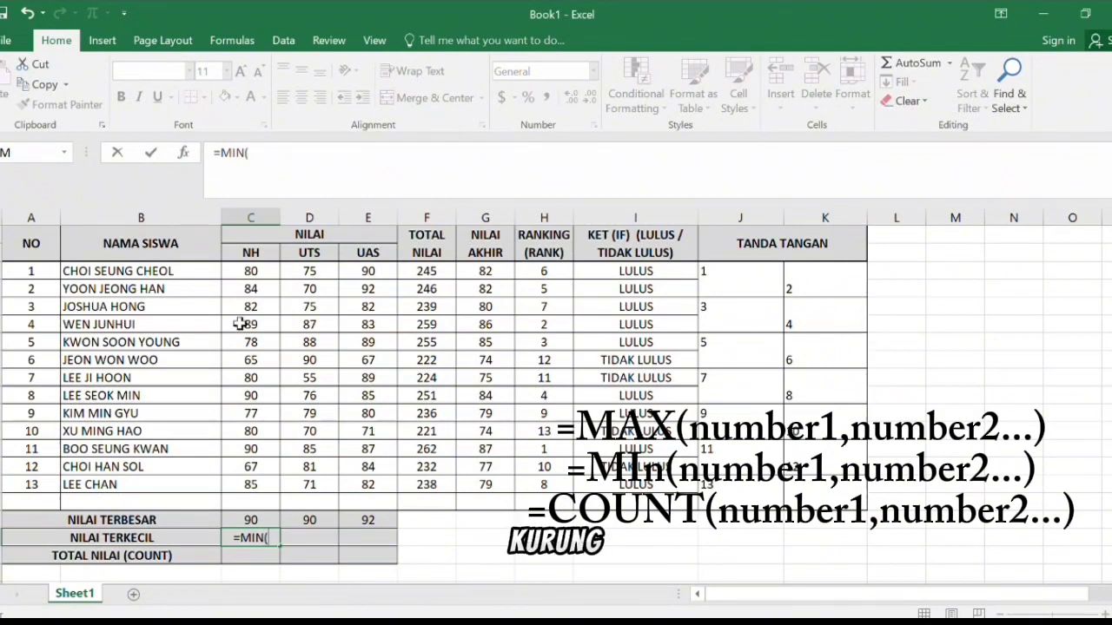
drag(250, 271, 250, 483)
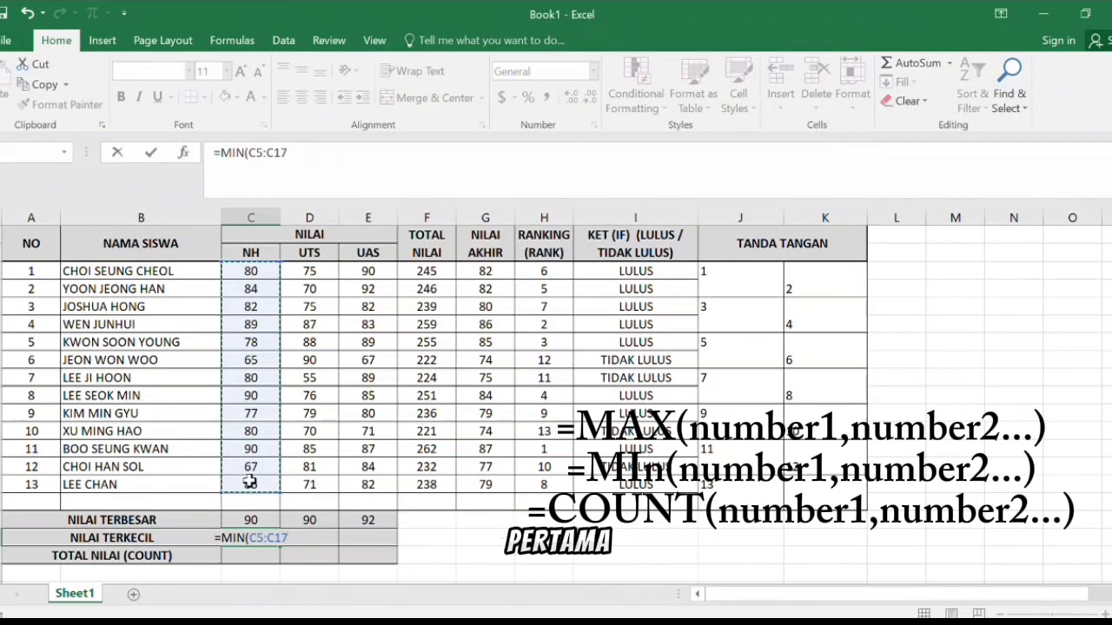
text())
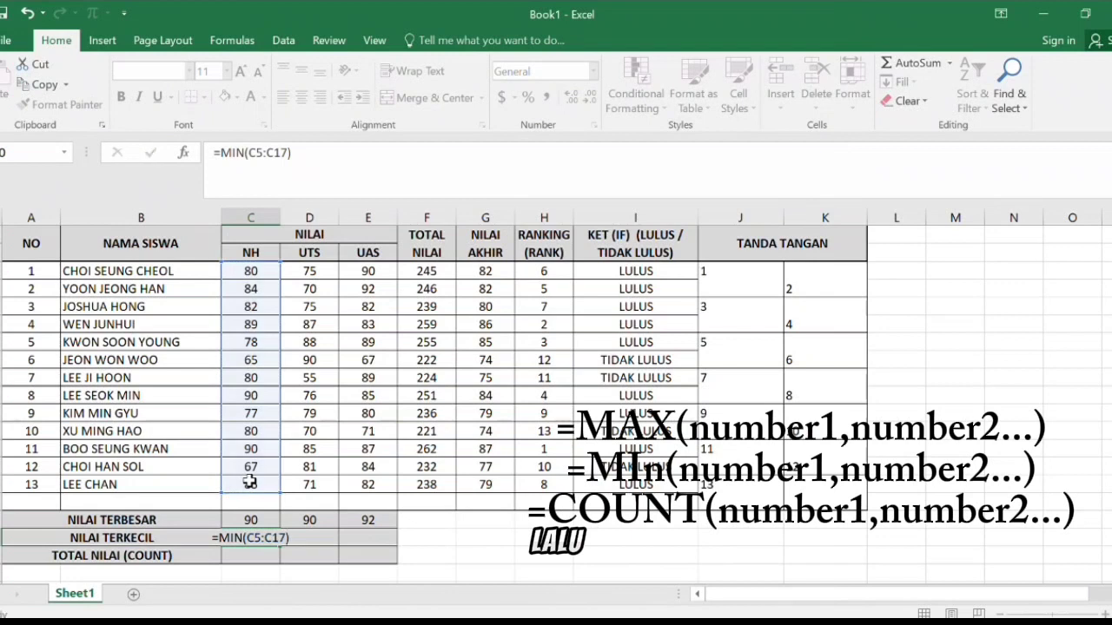
key(Return)
click(265, 542)
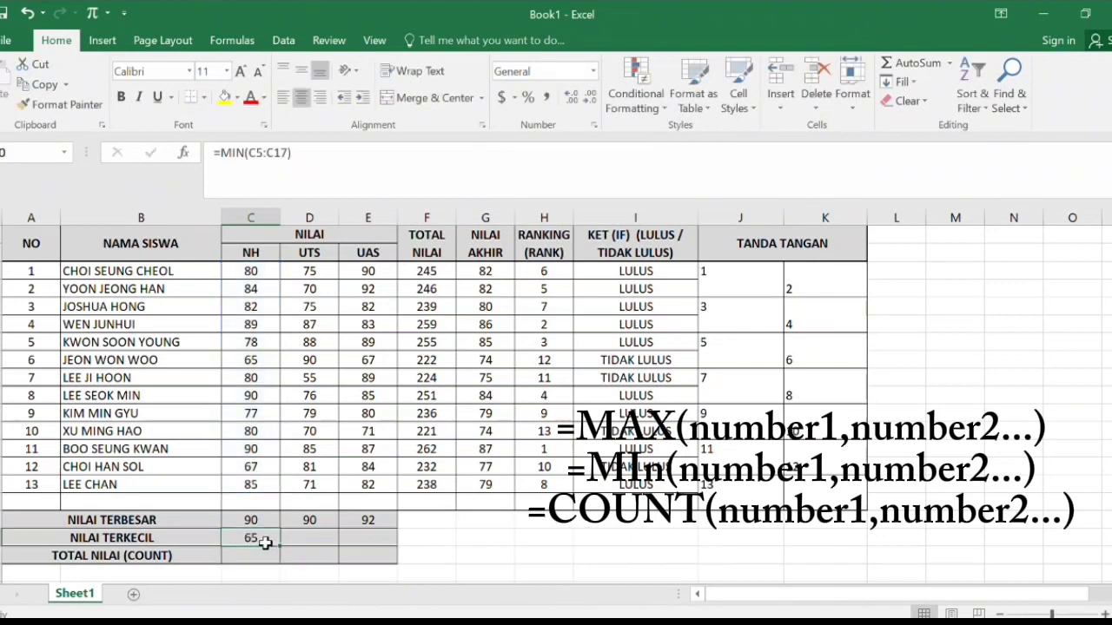
drag(280, 549, 377, 547)
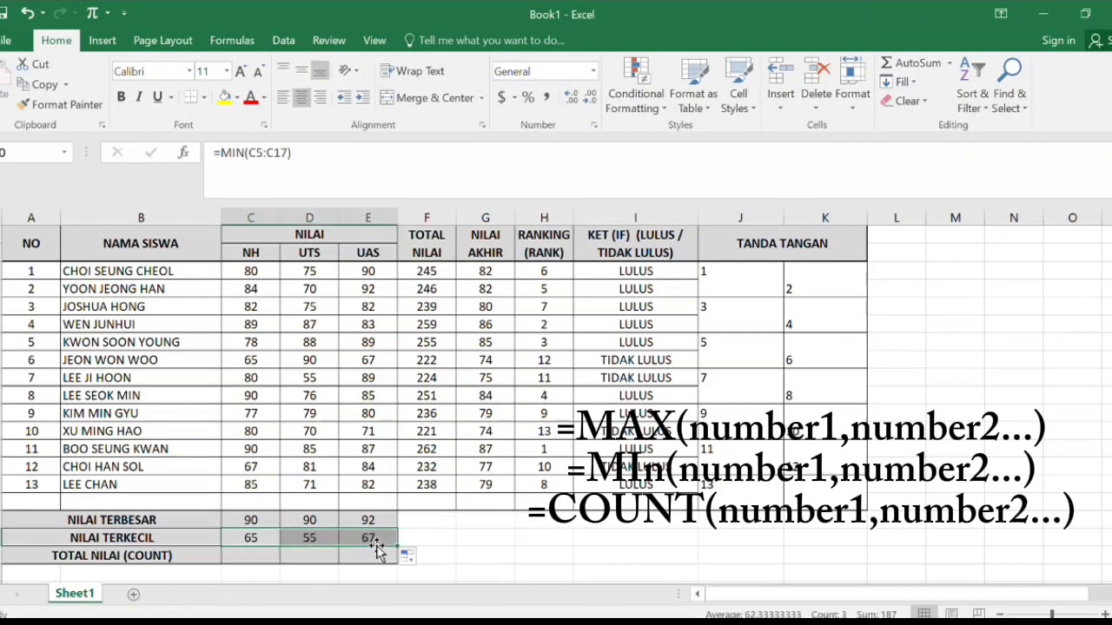
Count the NH scores in C21 with =COUNT(C5:C17) and fill the formula across to E21 for UTS and UAS
click(236, 561)
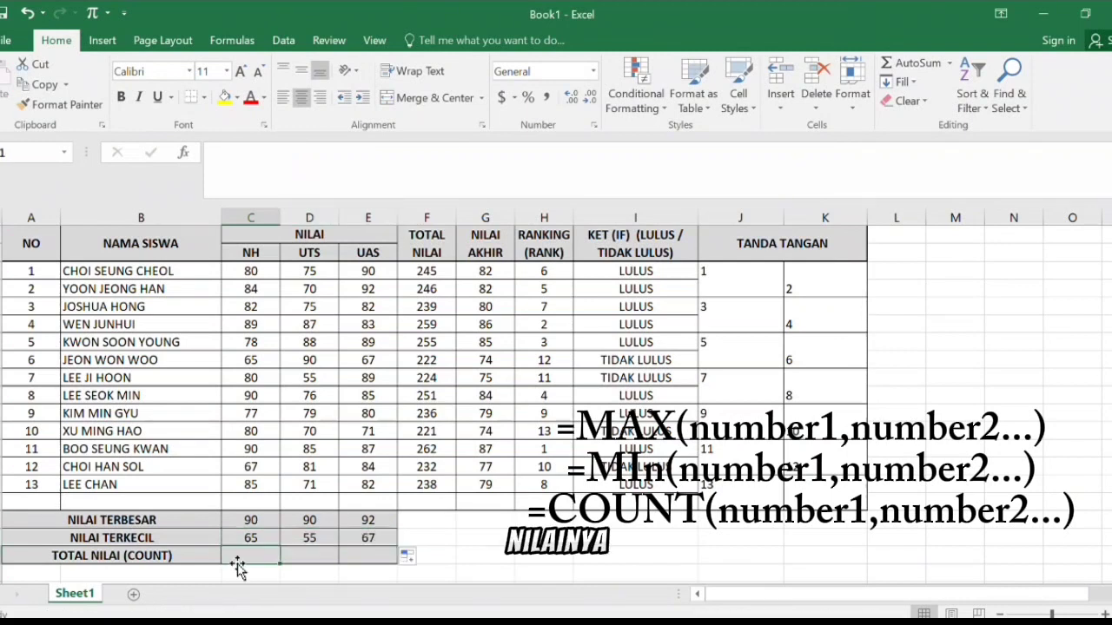
text(=)
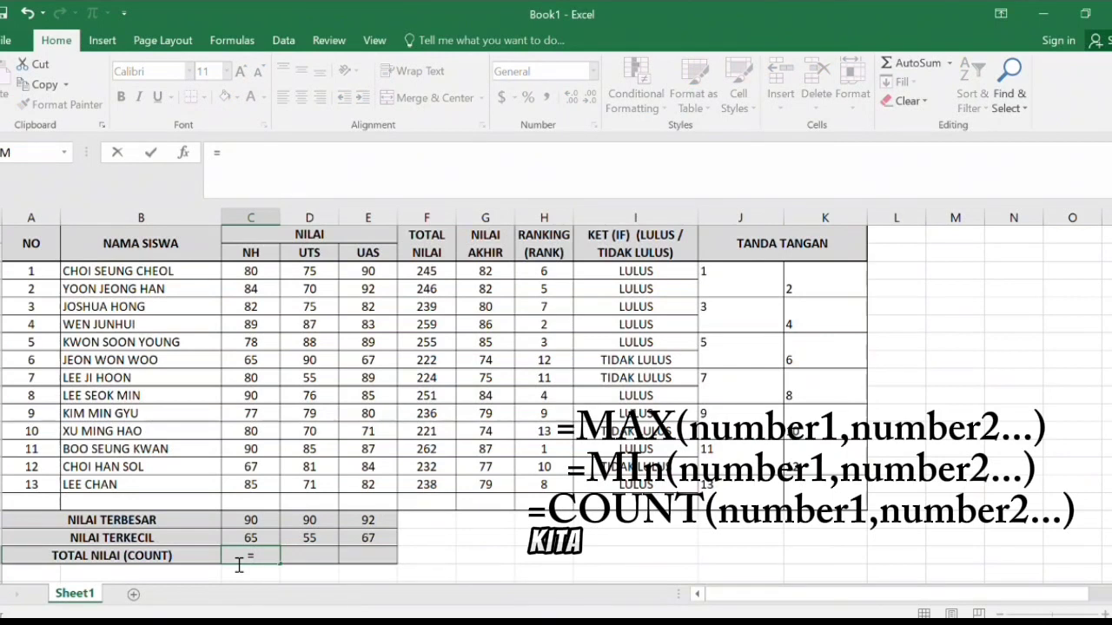
text(COUNT()
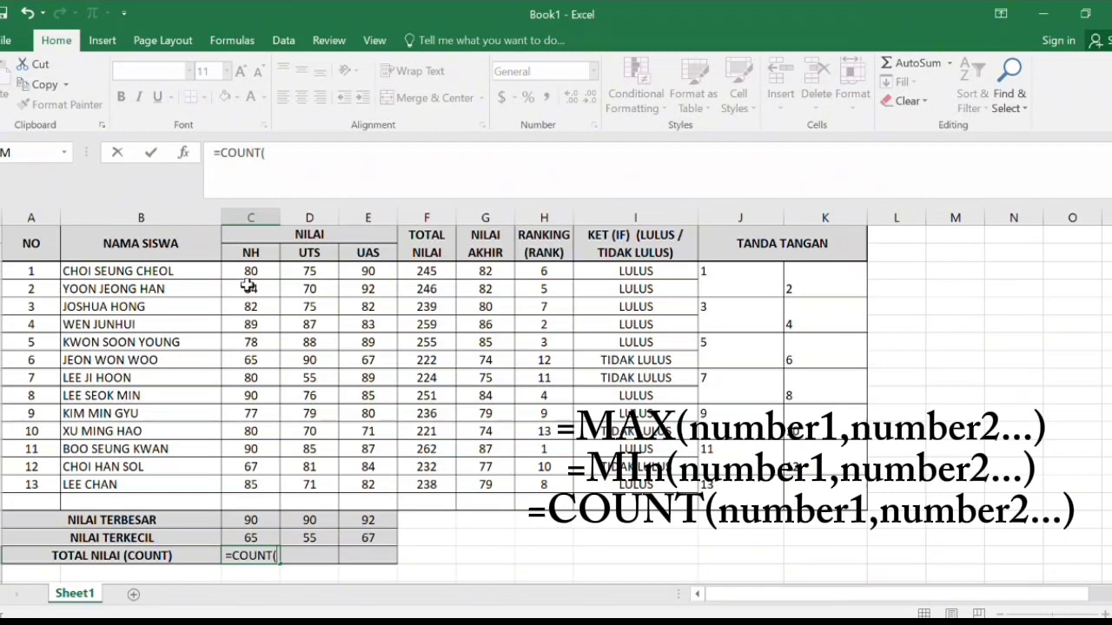
drag(245, 272, 231, 489)
text())
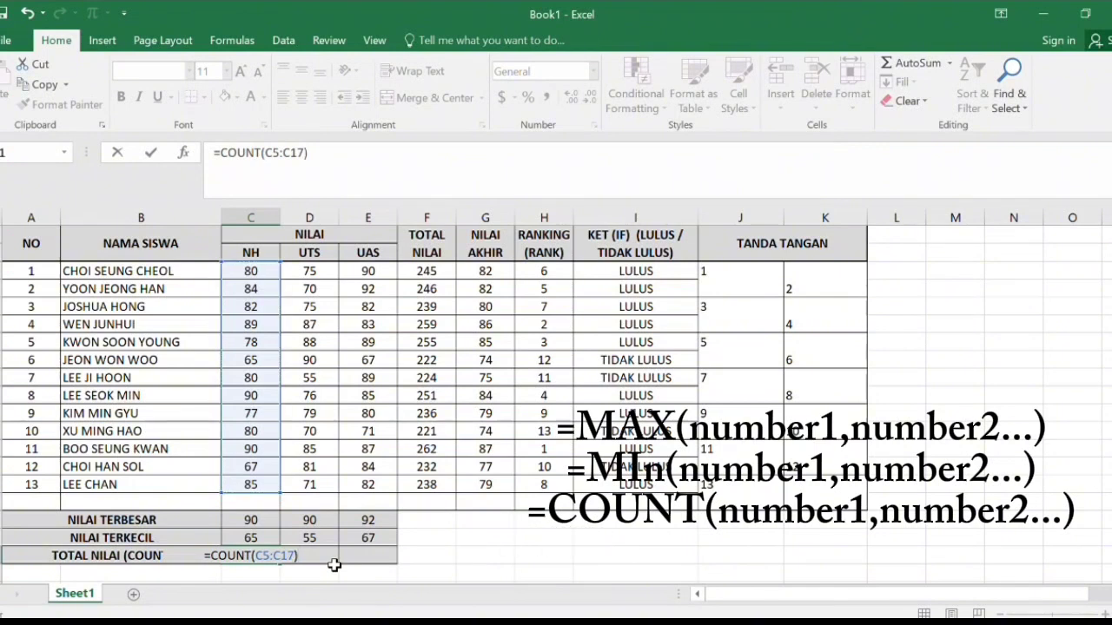
key(Return)
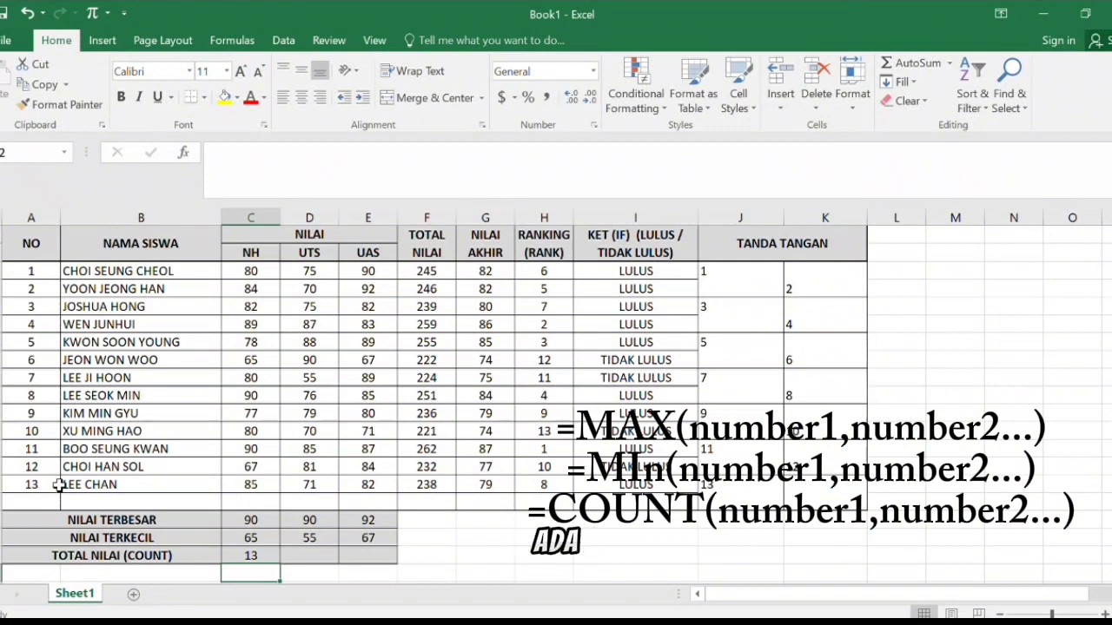
click(261, 558)
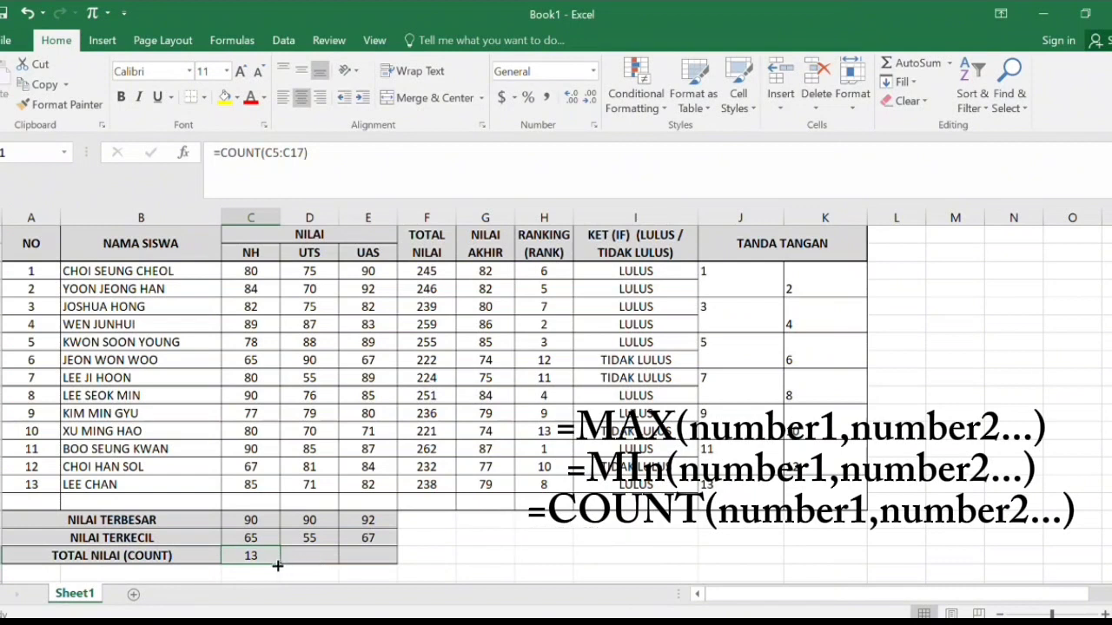
drag(277, 565, 380, 571)
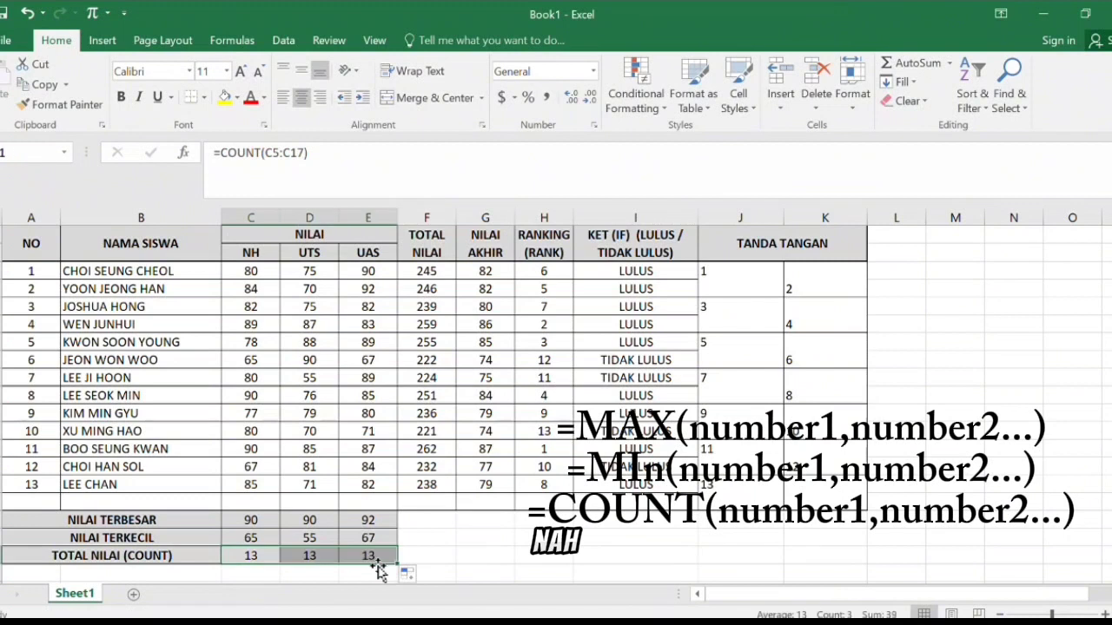
click(483, 541)
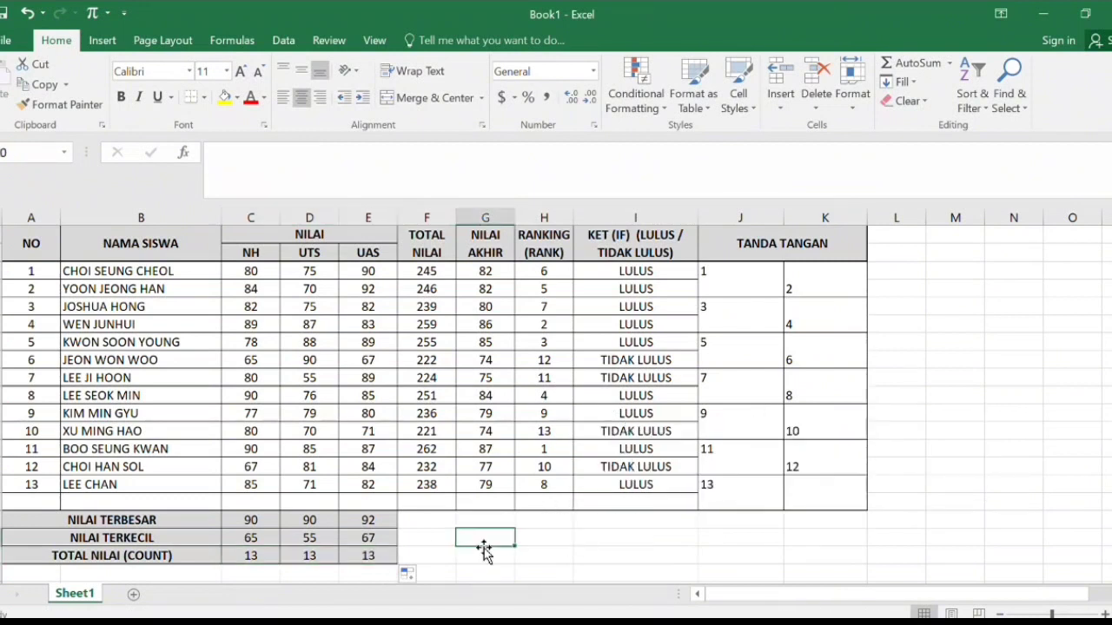
Draw a freehand signature shape about 0.47" wide and 0.26" high beside number 1 under TANDA TANGAN and adjust its placement
click(714, 276)
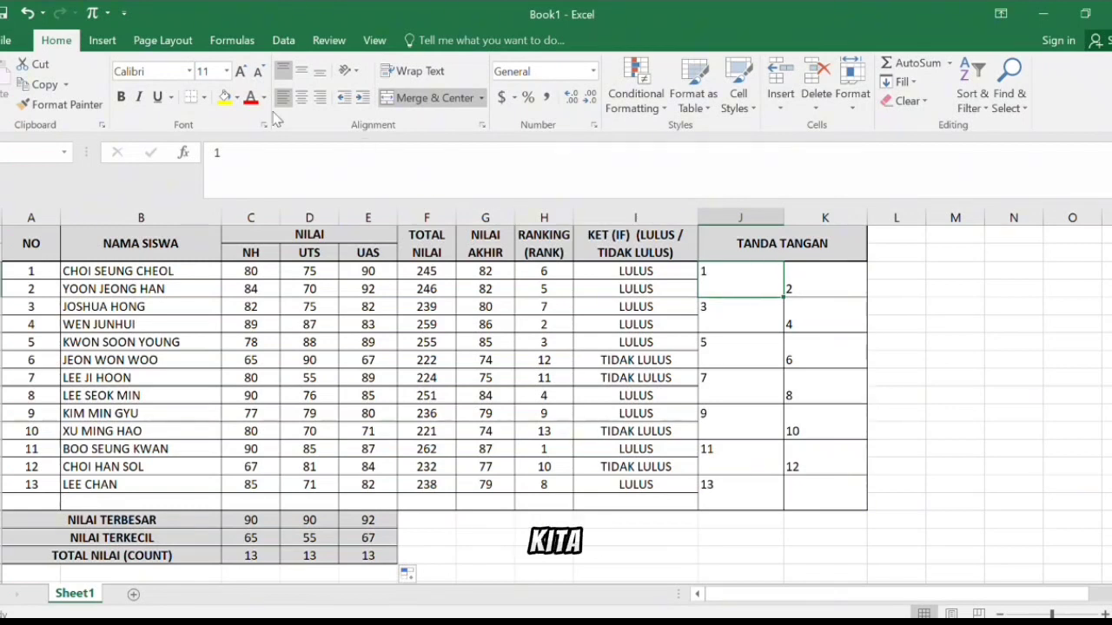
click(88, 42)
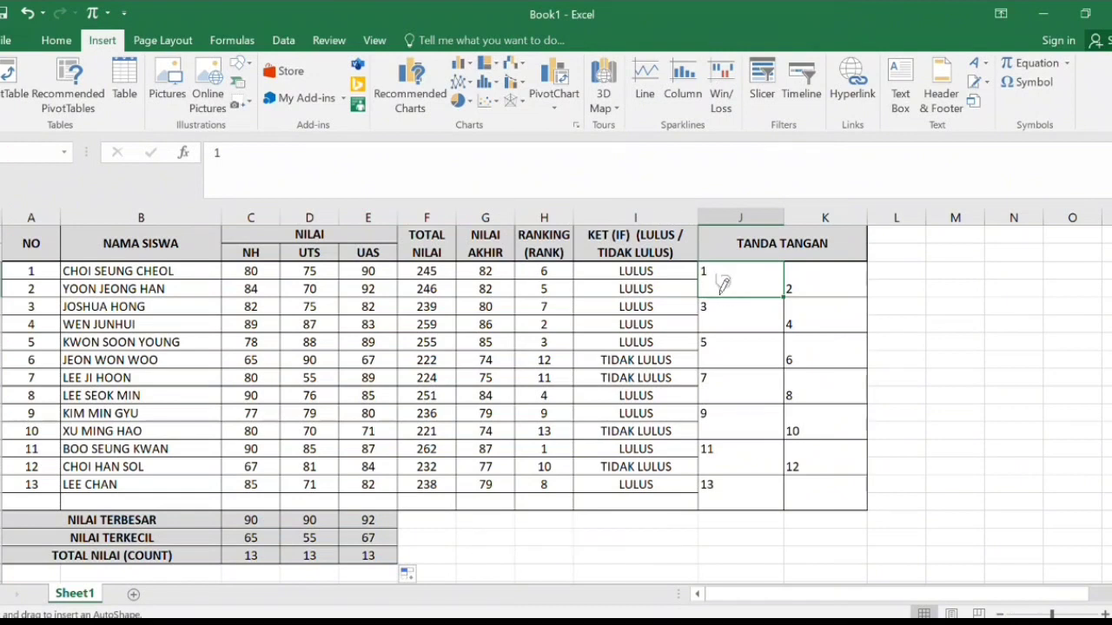
mouse_move(740, 282)
mouse_down()
mouse_move(740, 269)
mouse_move(741, 297)
mouse_move(761, 274)
mouse_up()
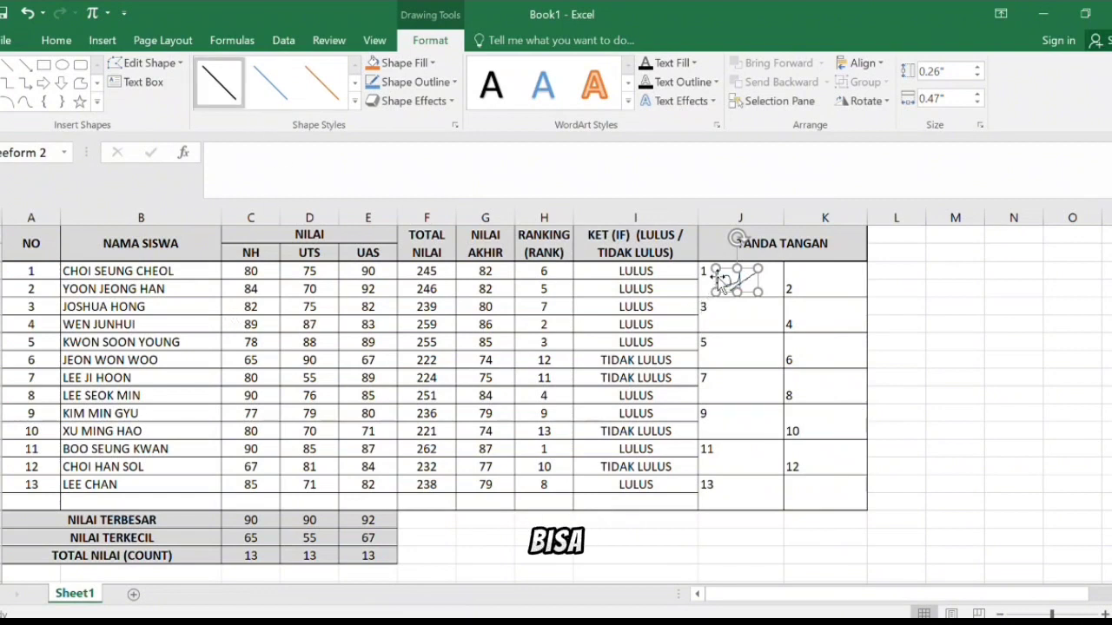
drag(716, 268, 745, 287)
click(750, 309)
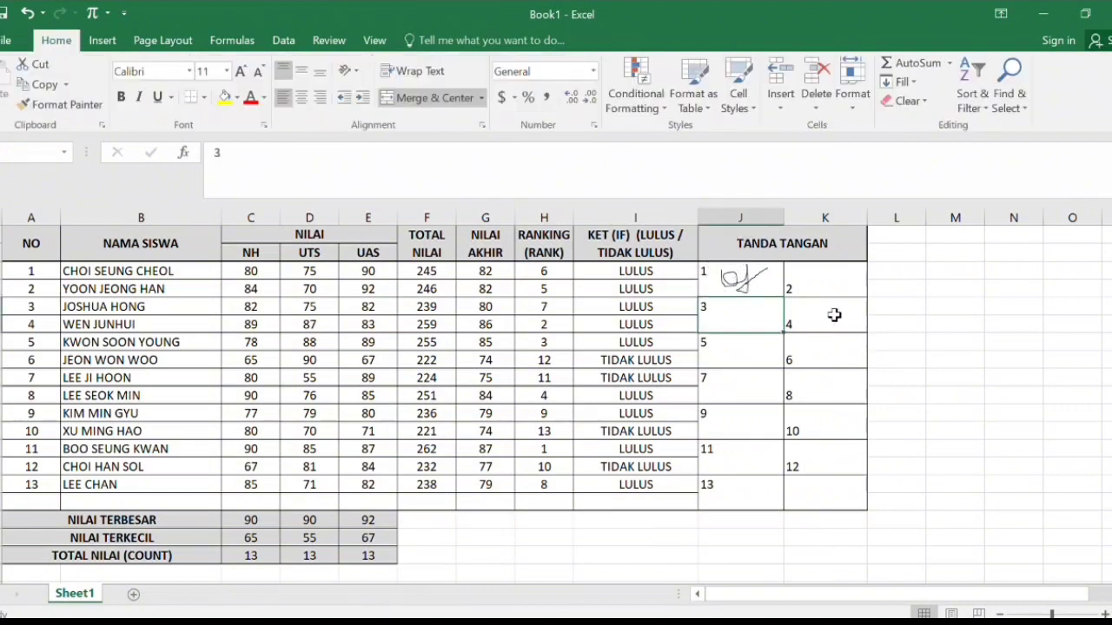